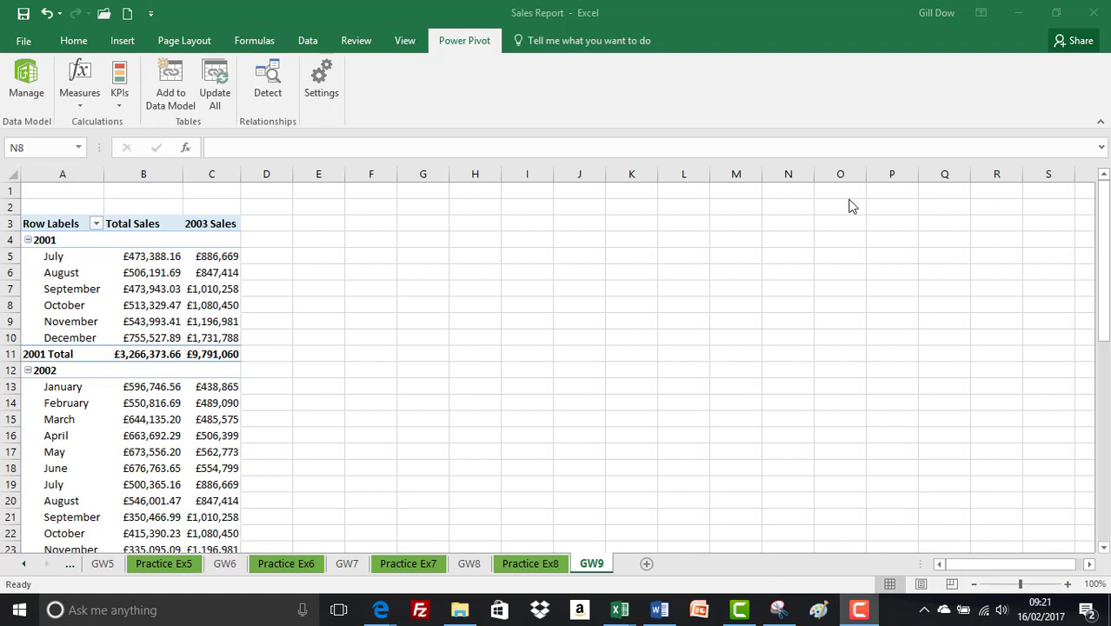
Insert a PivotTable at cell E3 of the existing GW9 sheet, based on the workbook's Data Model
{"action": "left_click", "coordinate": [319, 210]}
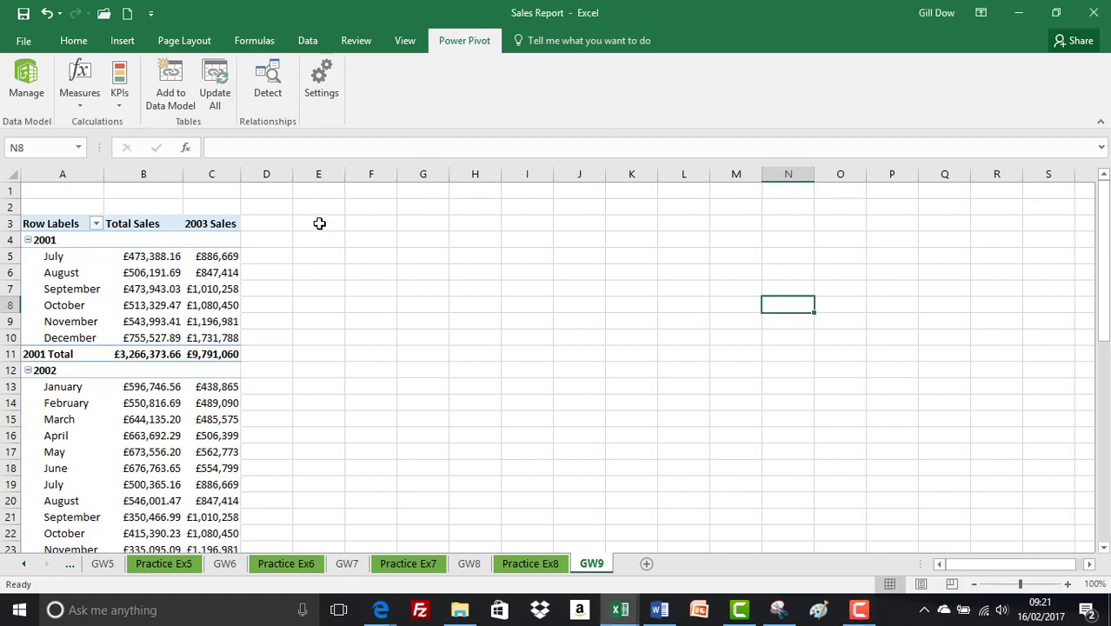
{"action": "left_click", "coordinate": [320, 224]}
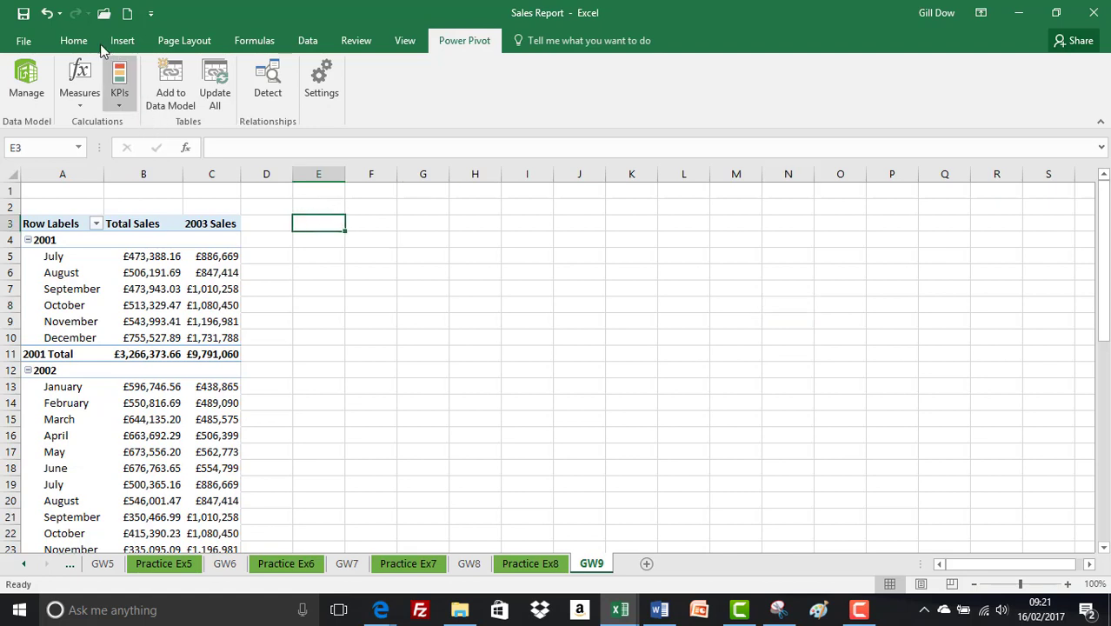
{"action": "left_click", "coordinate": [122, 44]}
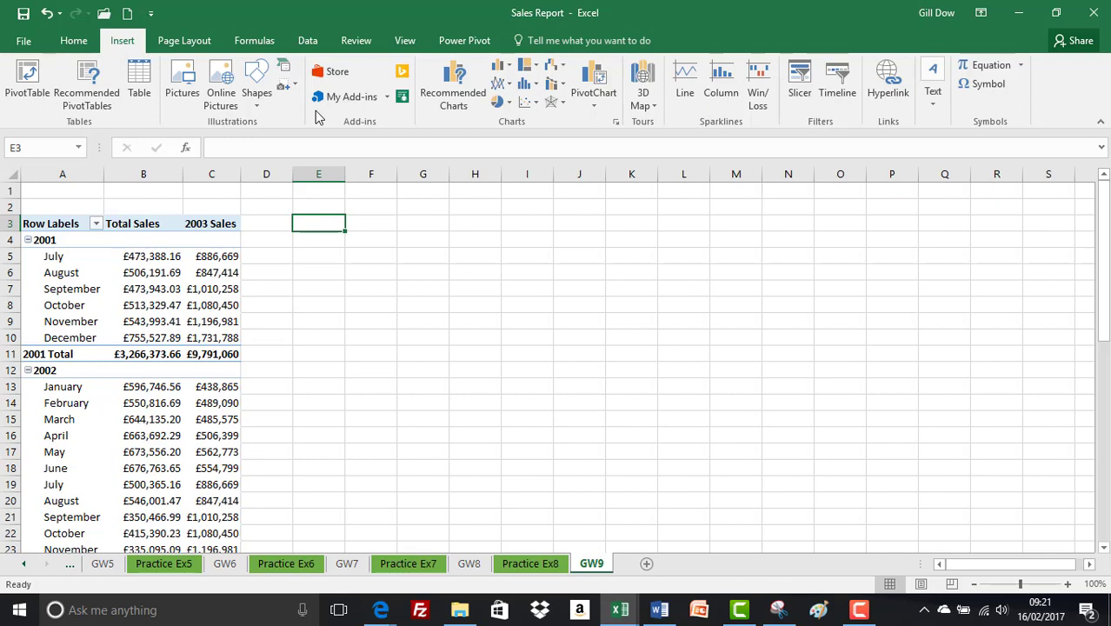
{"action": "left_click", "coordinate": [26, 87]}
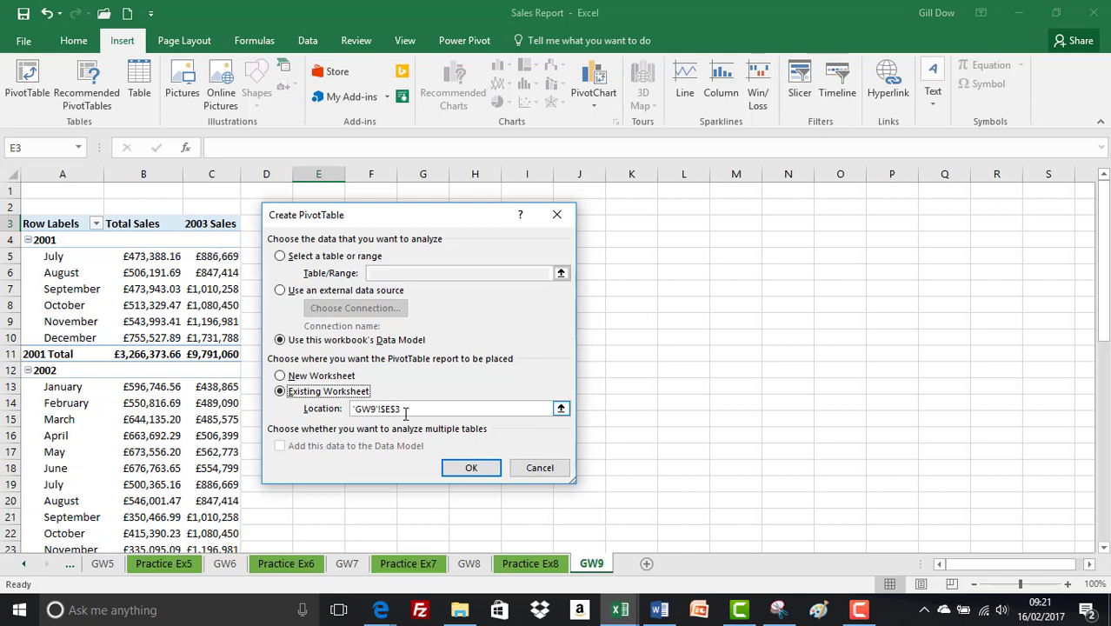
{"action": "left_click", "coordinate": [462, 468]}
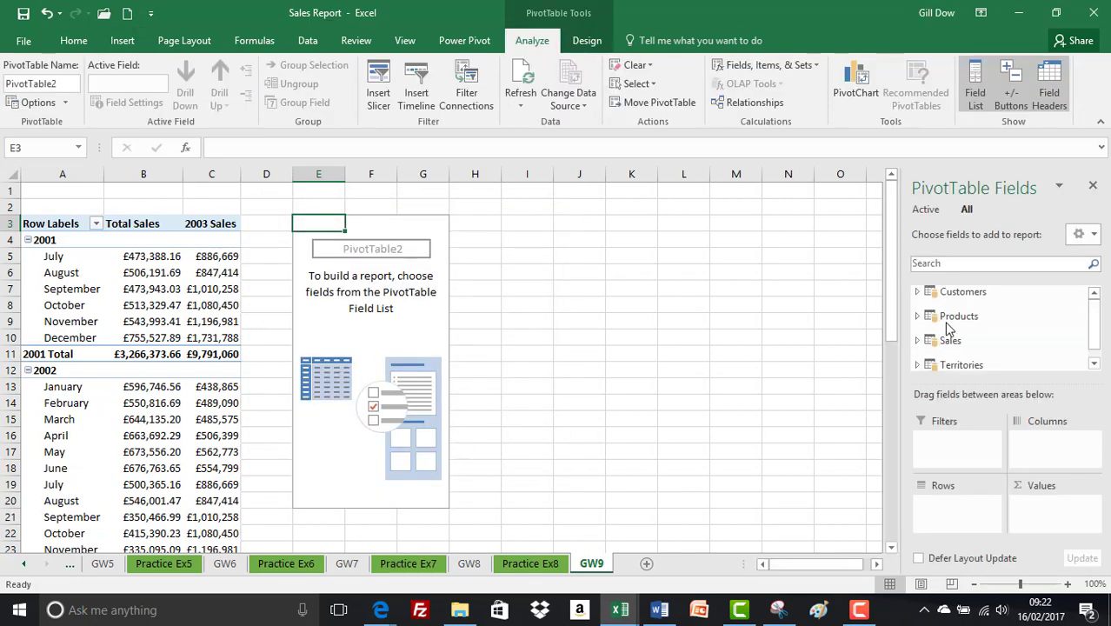
Add the Category field from the Products table to the new PivotTable's rows
{"action": "left_click", "coordinate": [917, 316]}
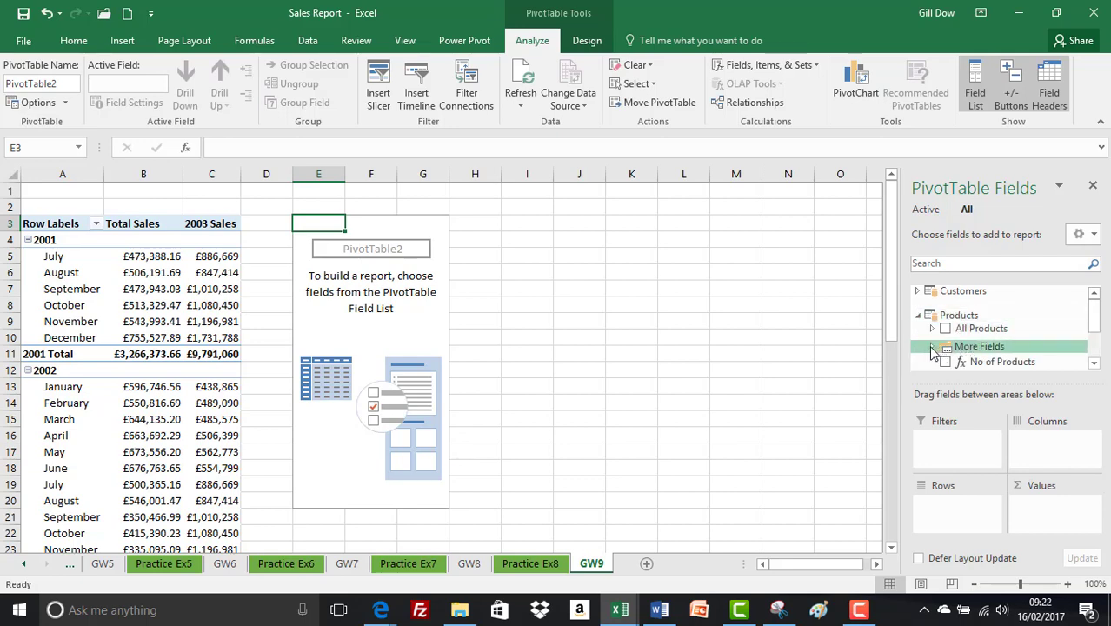
{"action": "left_click", "coordinate": [934, 347]}
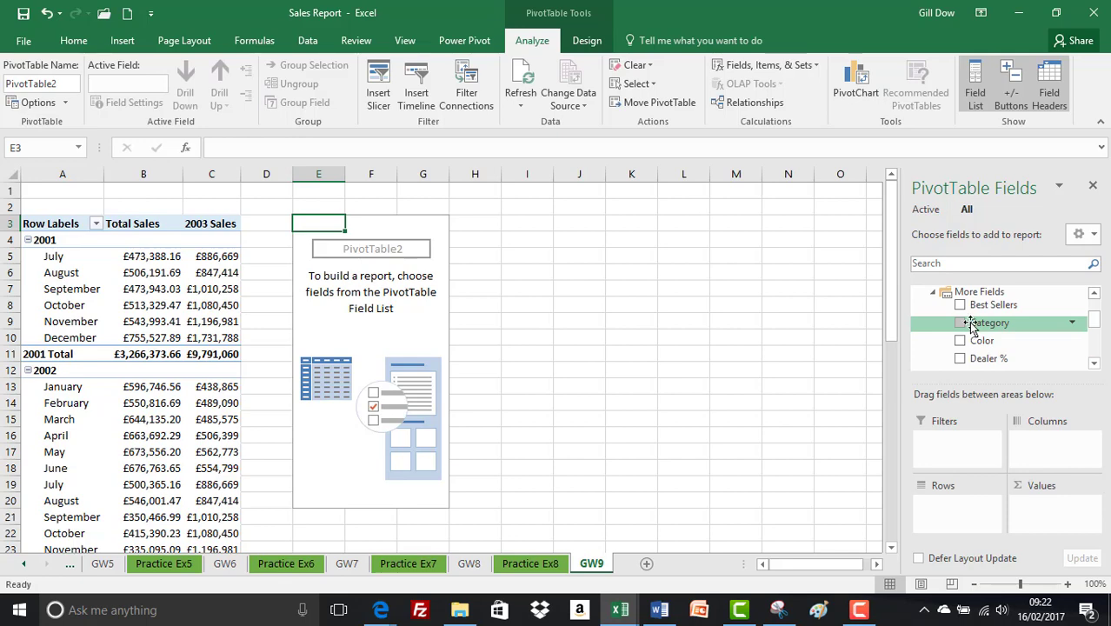
{"action": "left_click_drag", "start_coordinate": [971, 324], "coordinate": [948, 515]}
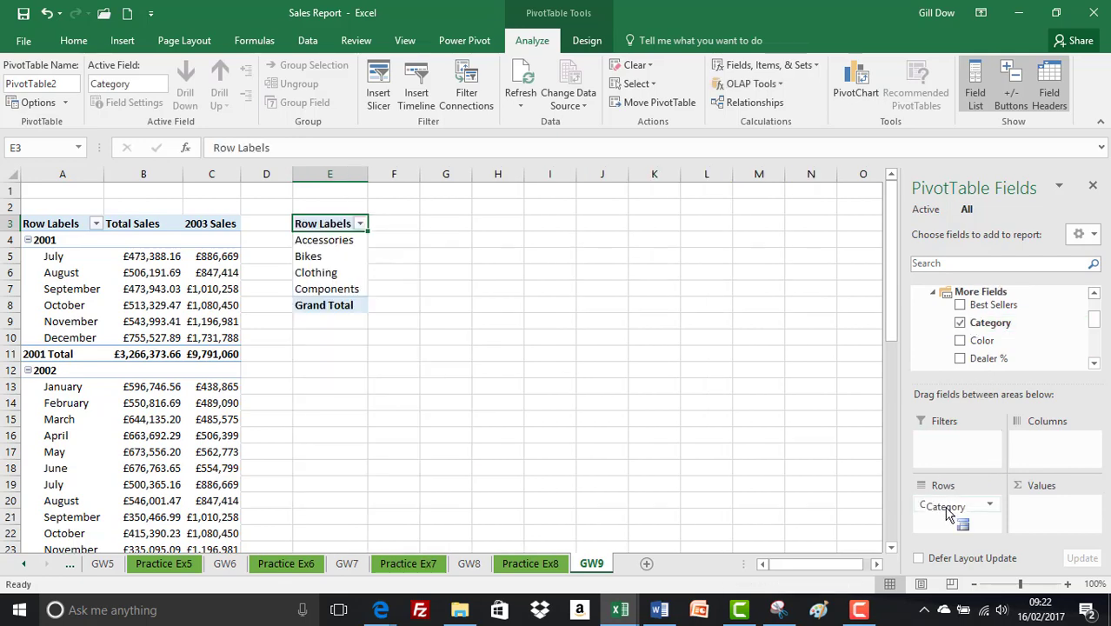
Search the PivotTable fields for "tot" and add the Total Sales measure to the values
{"action": "left_click", "coordinate": [944, 265]}
{"action": "type", "text": "tot"}
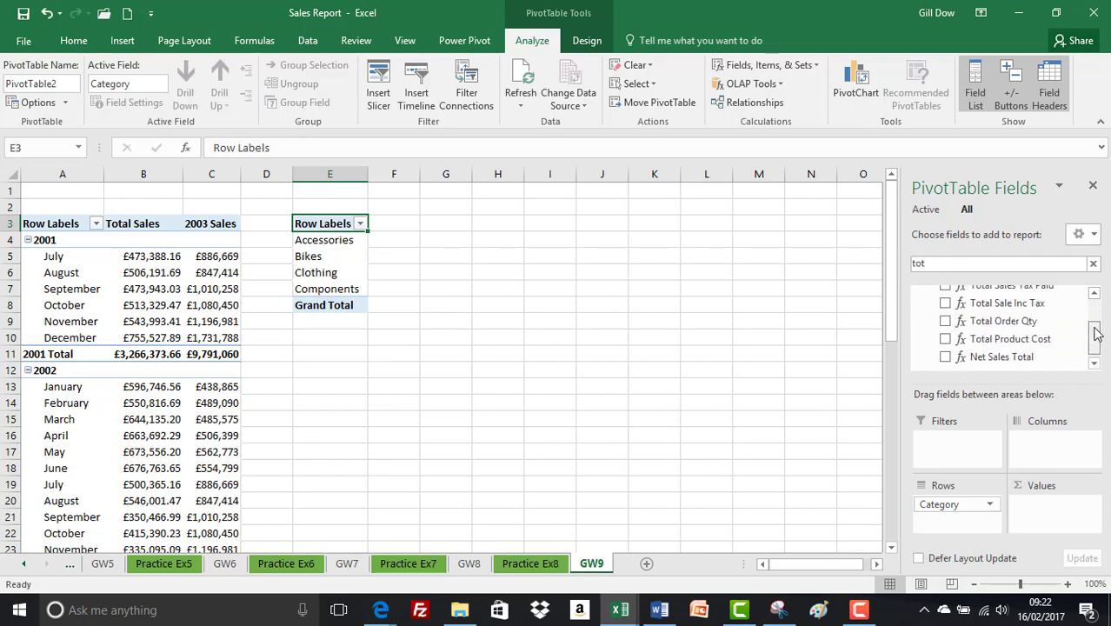
{"action": "scroll", "coordinate": [1094, 321], "scroll_direction": "up", "scroll_amount": 2}
{"action": "scroll", "coordinate": [1094, 322], "scroll_direction": "up", "scroll_amount": 1}
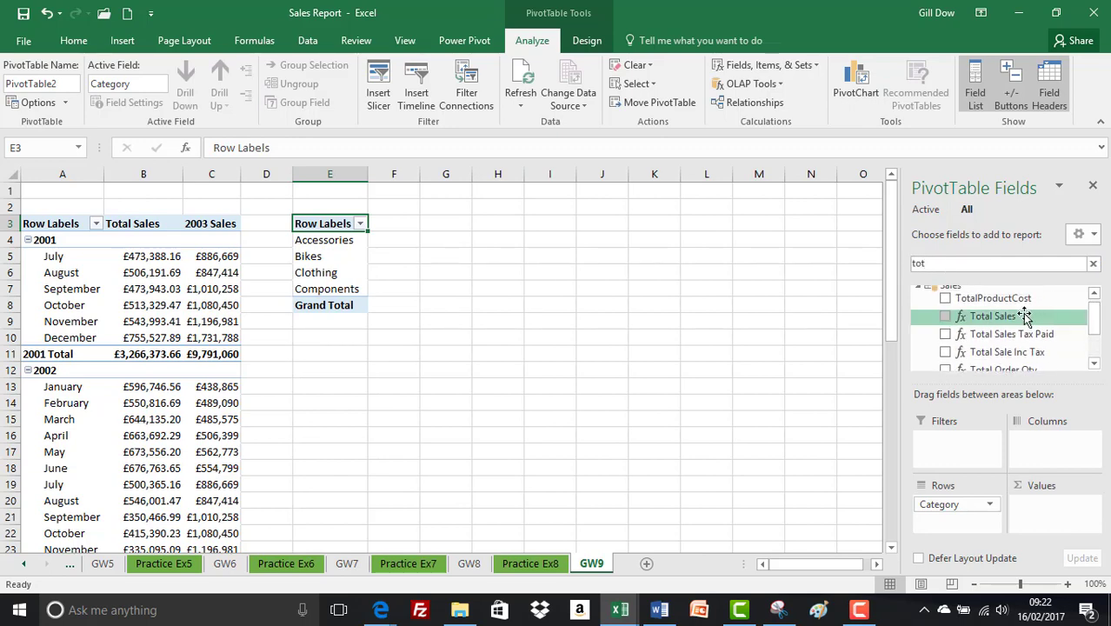
{"action": "left_click_drag", "start_coordinate": [1024, 315], "coordinate": [1039, 517]}
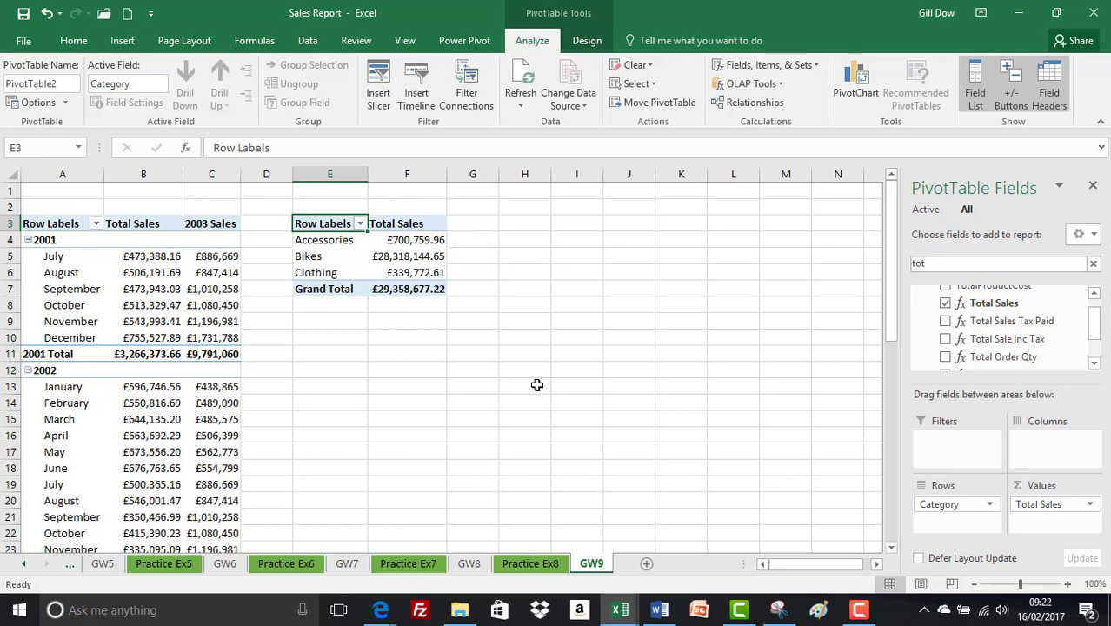
Start a new Power Pivot measure and assign it to the Sales table
{"action": "left_click", "coordinate": [462, 42]}
{"action": "left_click", "coordinate": [80, 87]}
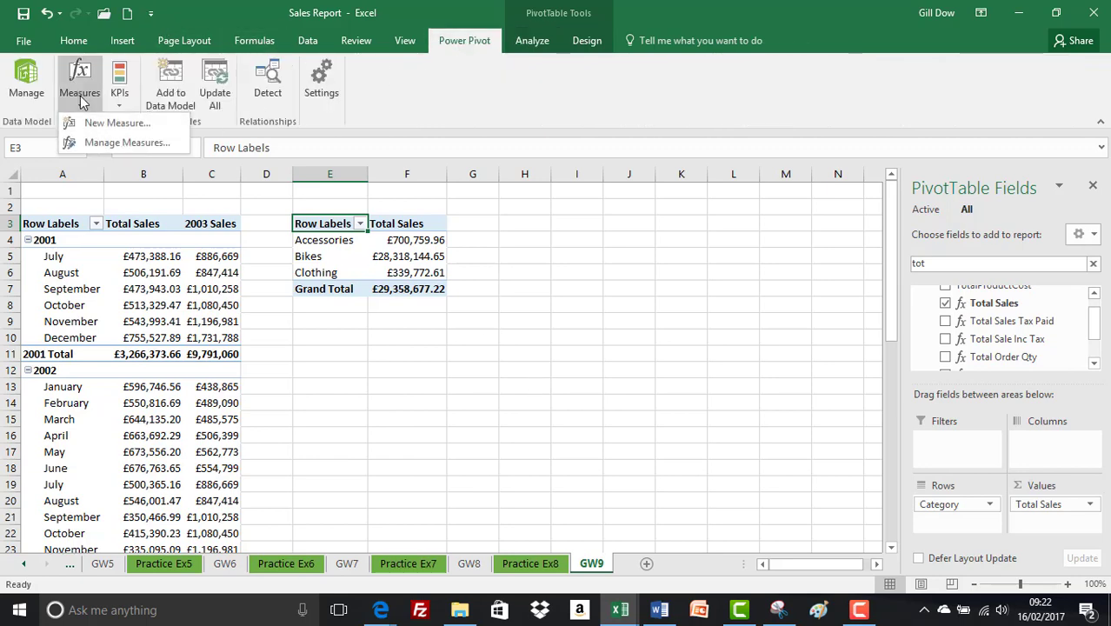
{"action": "left_click", "coordinate": [112, 124]}
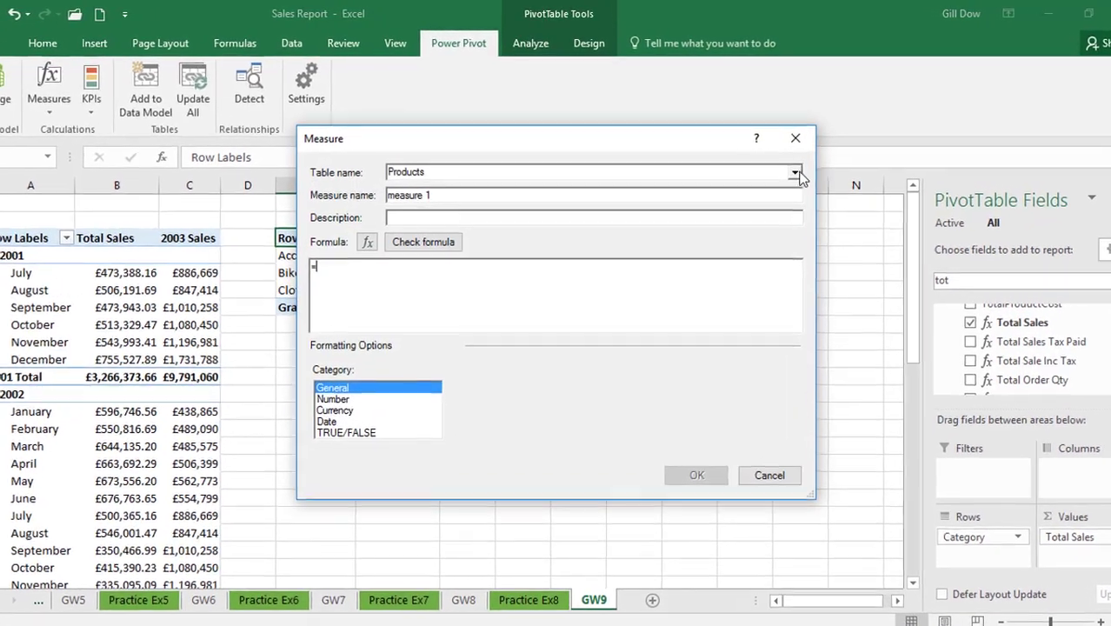
{"action": "left_click", "coordinate": [794, 173]}
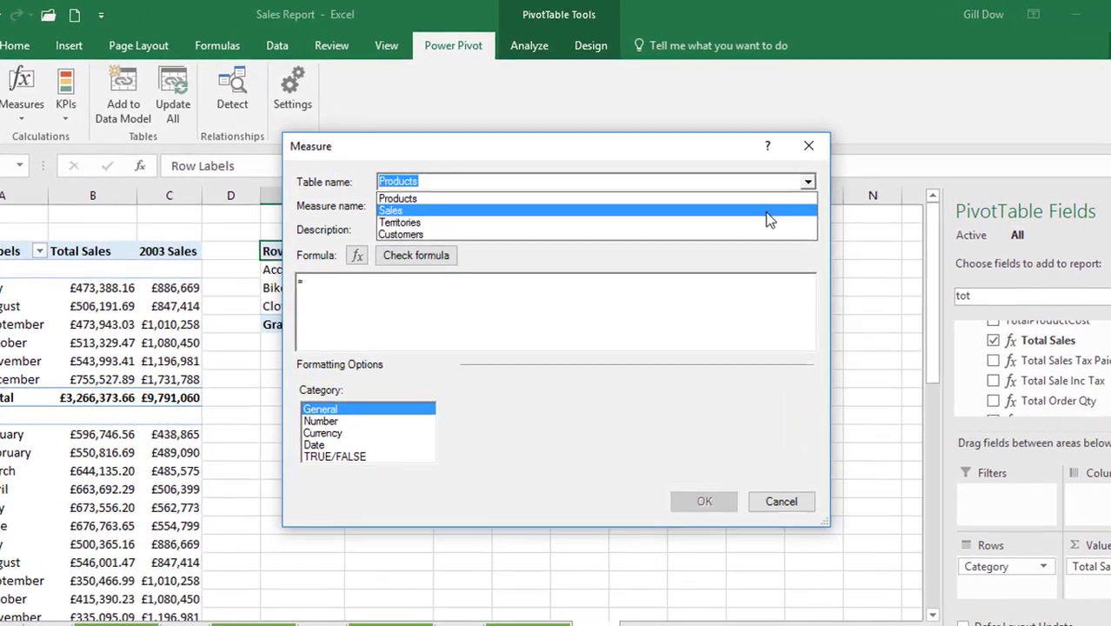
{"action": "left_click", "coordinate": [753, 200]}
Name the new measure "Sales of Red Products"
{"action": "key", "text": "Tab"}
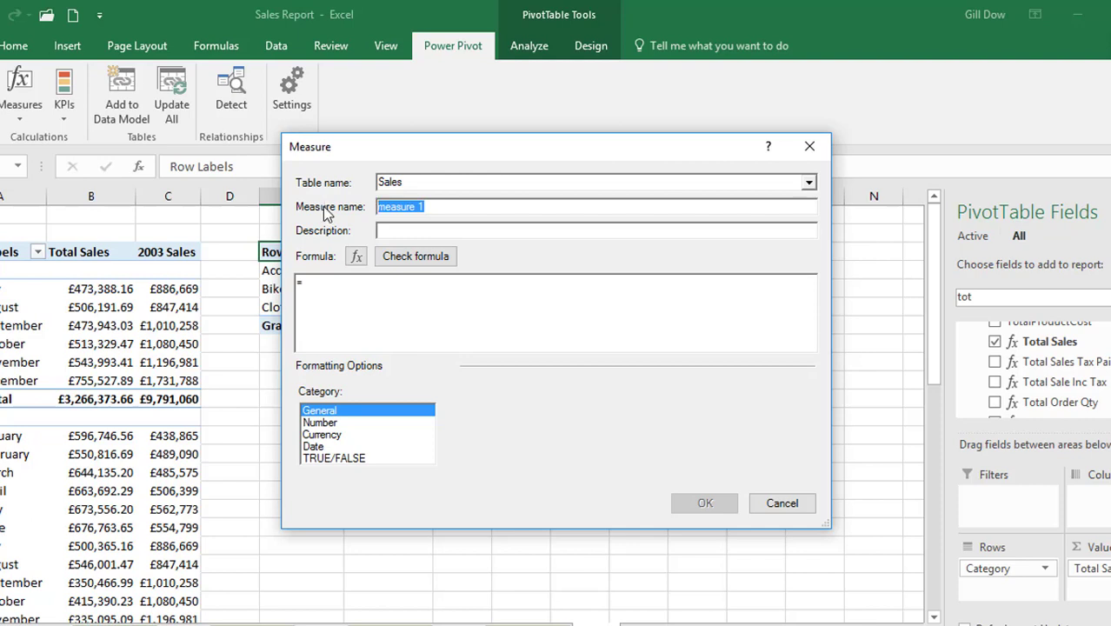
{"action": "type", "text": "S"}
{"action": "key", "text": "BackSpace"}
{"action": "type", "text": "Sales of Red "}
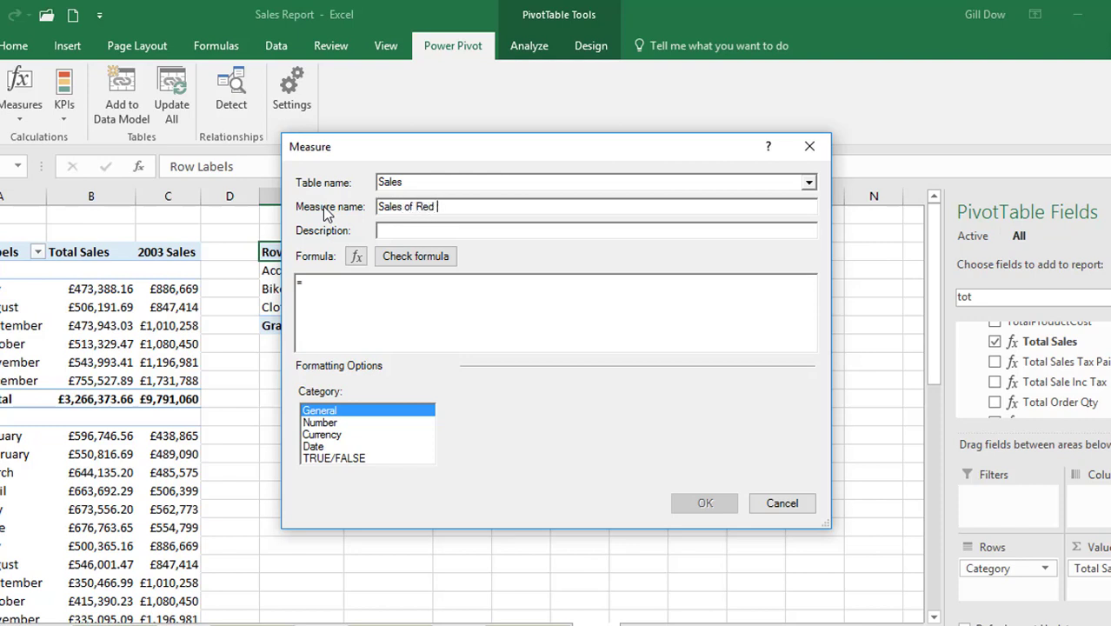
{"action": "type", "text": "rroducts"}
Begin the measure's formula with the CALCULATE function, using [Total Sales] as its expression
{"action": "left_click", "coordinate": [309, 281]}
{"action": "type", "text": "c"}
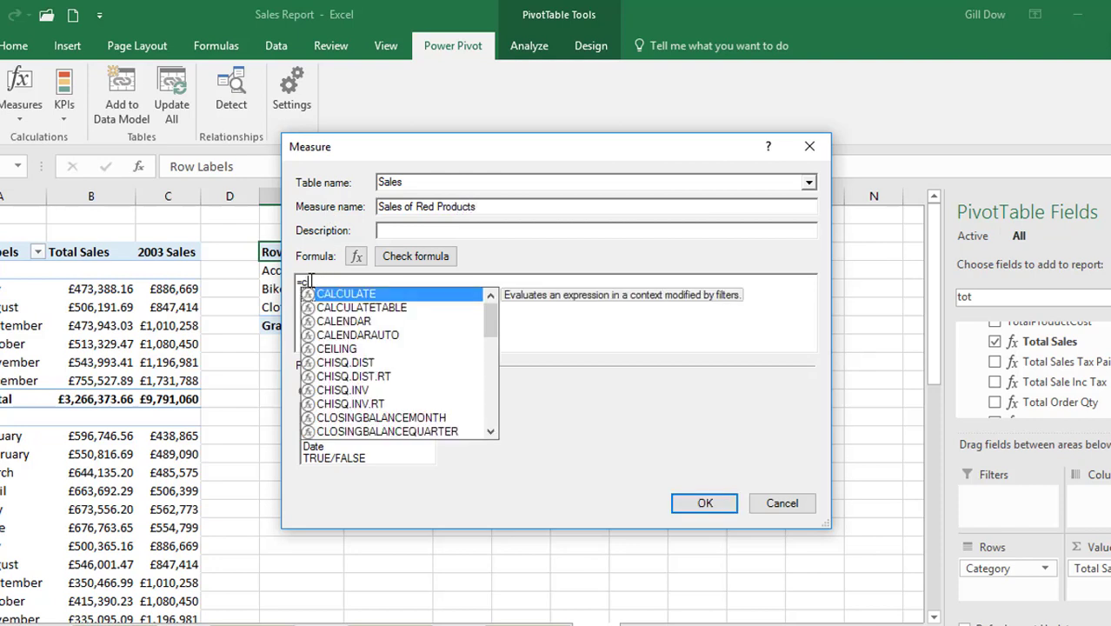
{"action": "key", "text": "Tab"}
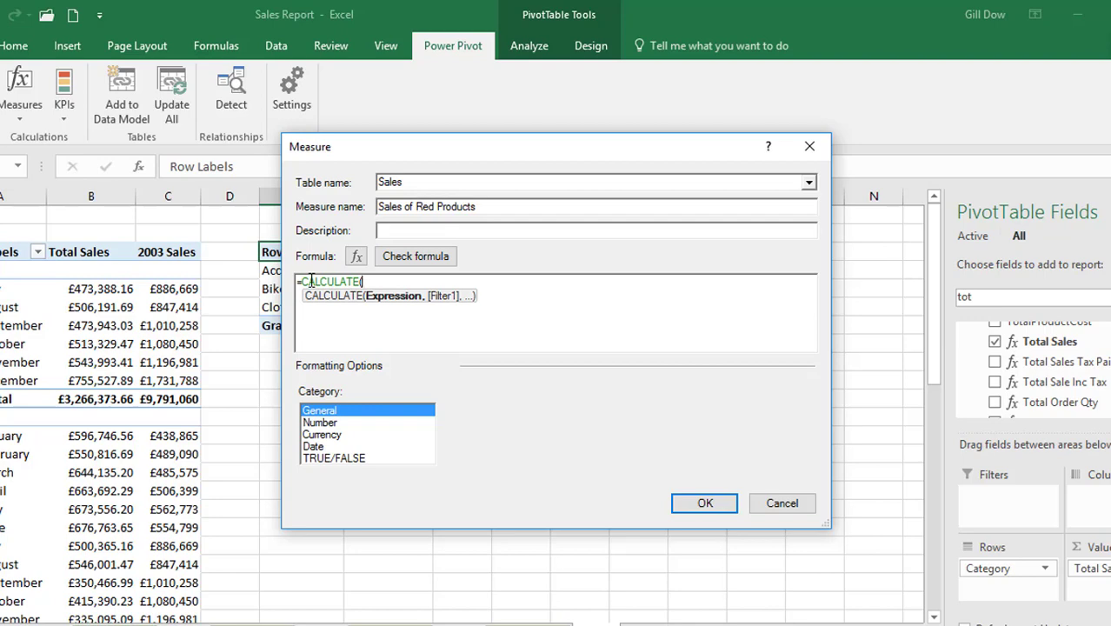
{"action": "type", "text": "t"}
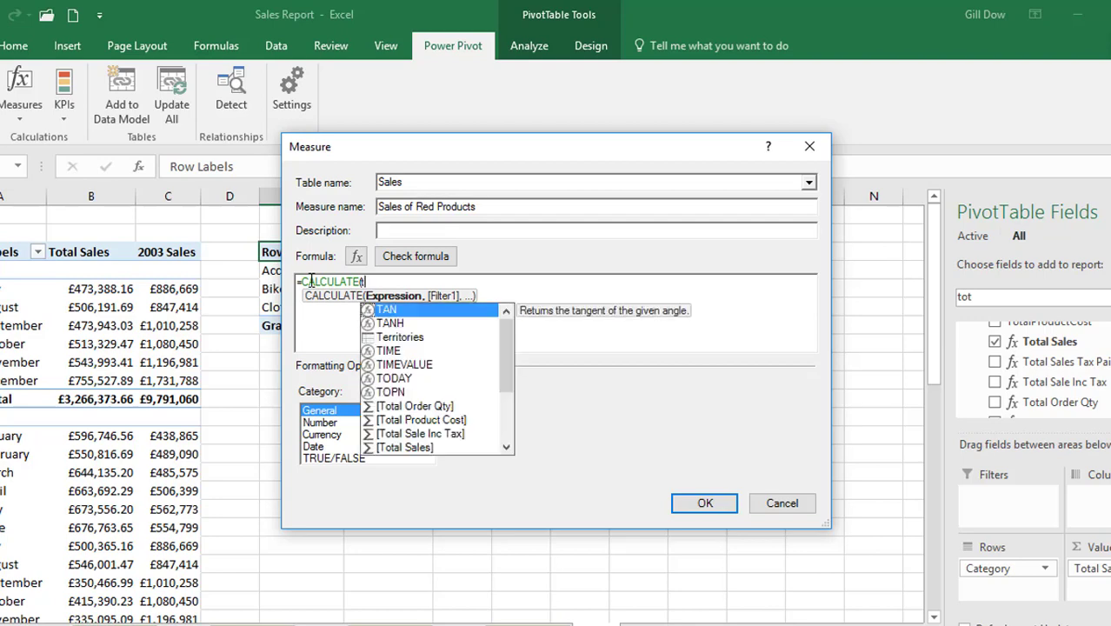
{"action": "type", "text": "otal sales"}
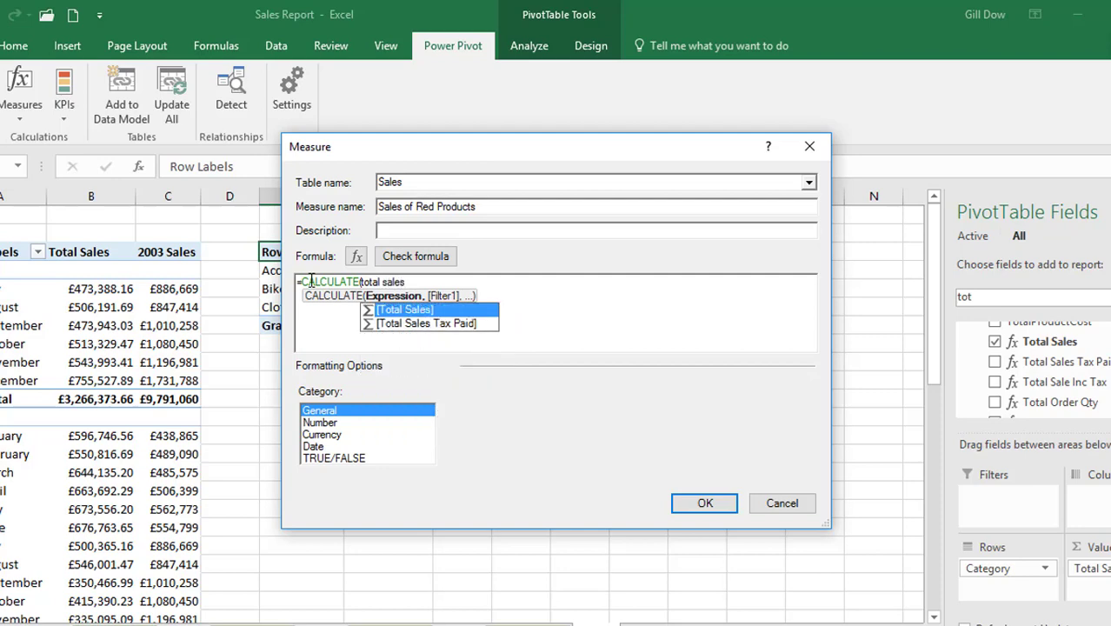
{"action": "key", "text": "Tab"}
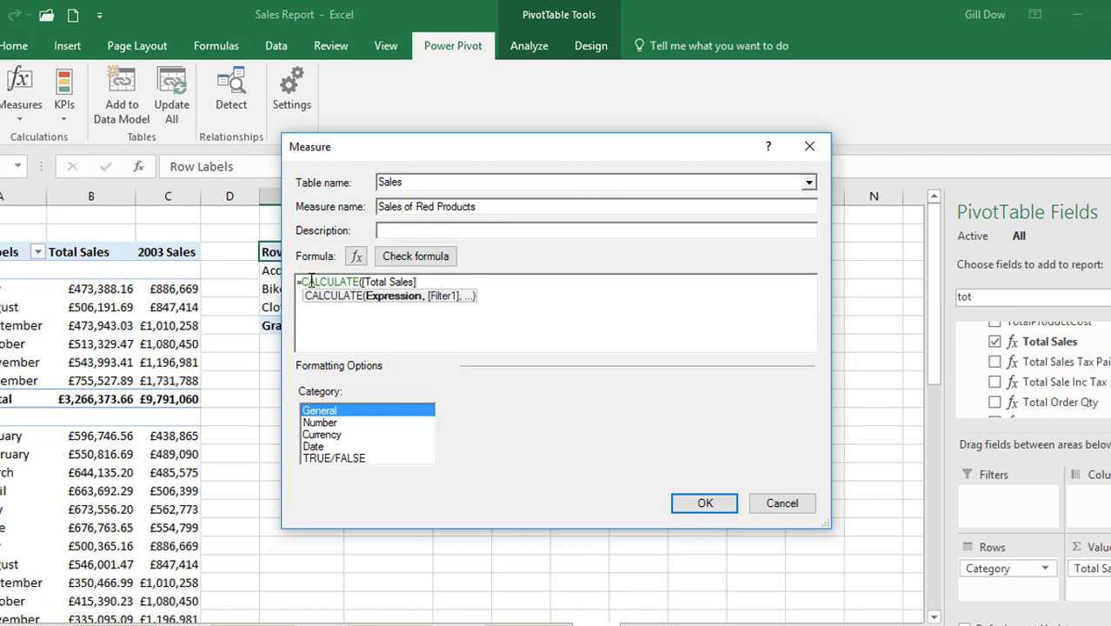
Add the Products[Color] column as the filter argument of the CALCULATE formula
{"action": "type", "text": ","}
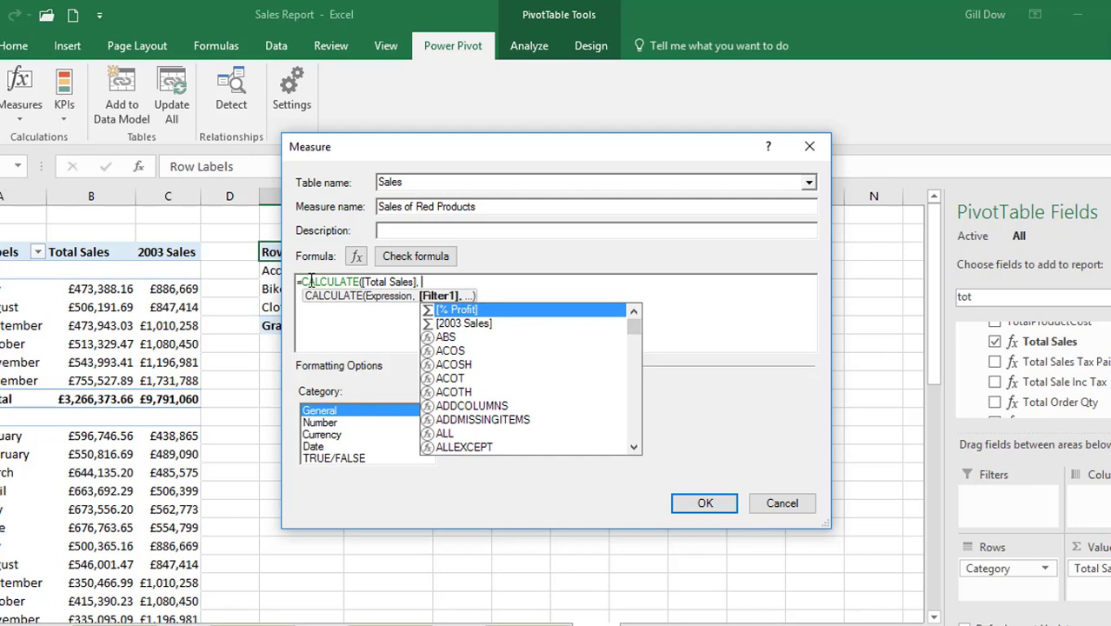
{"action": "key", "text": "BackSpace"}
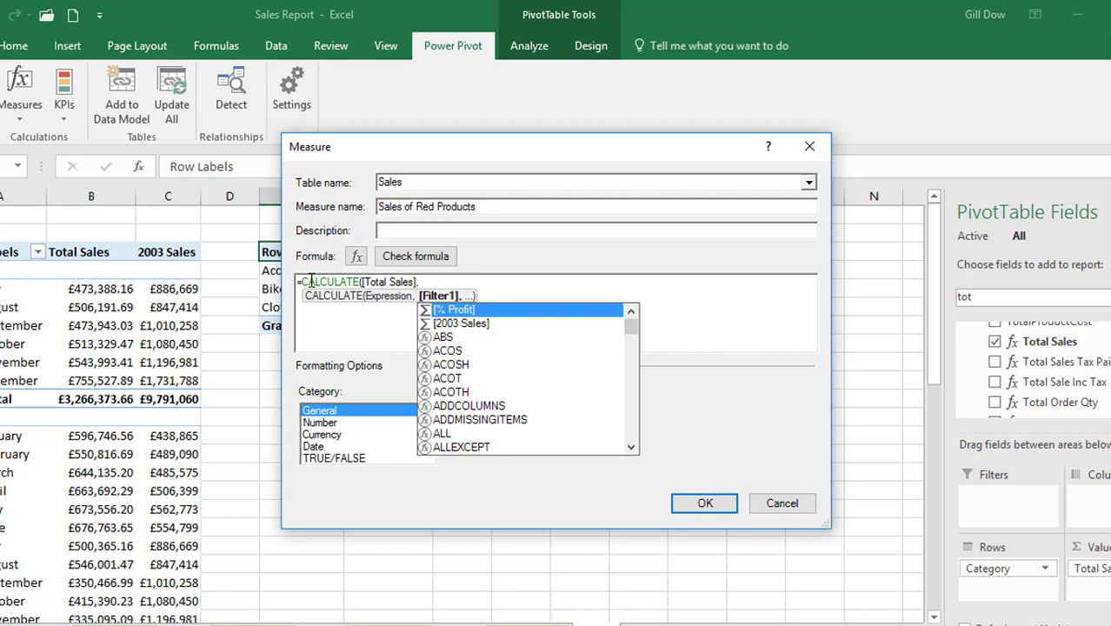
{"action": "type", "text": "produ"}
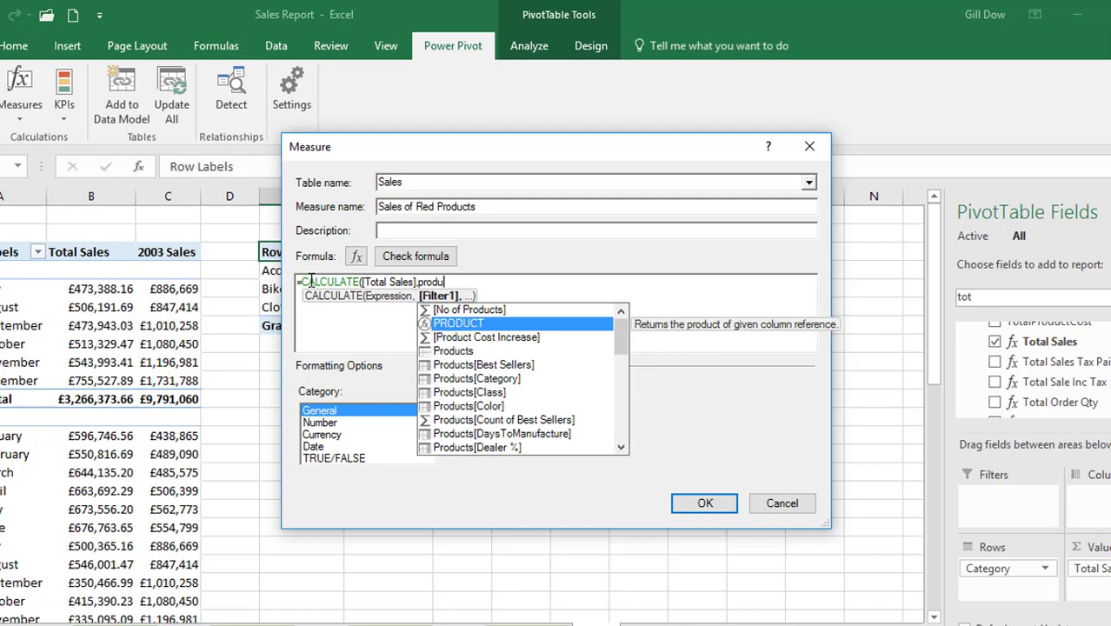
{"action": "type", "text": "cts"}
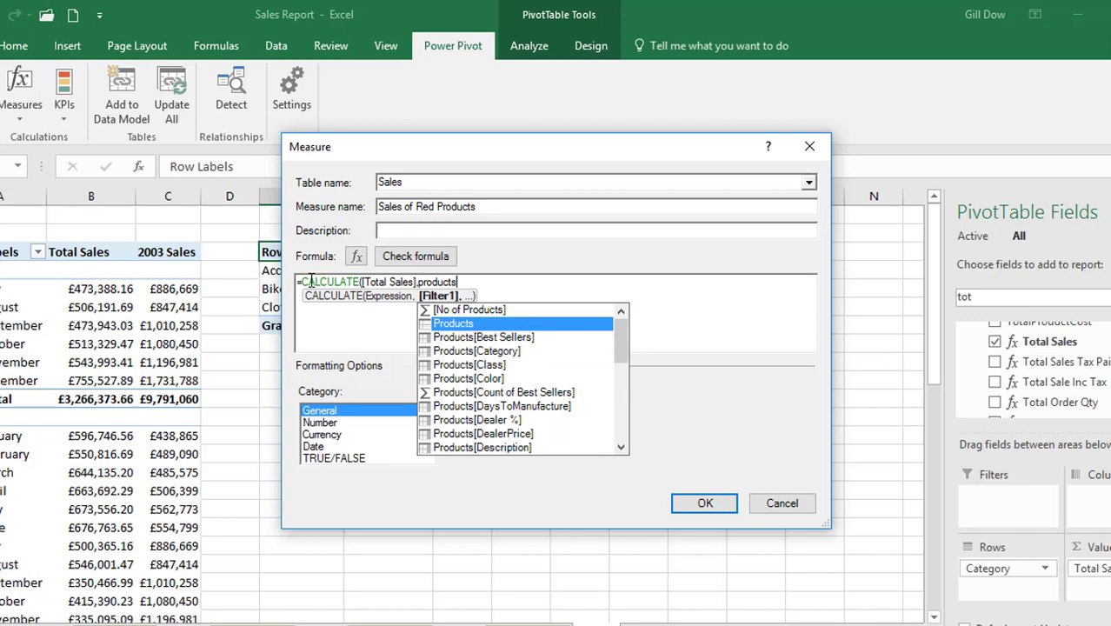
{"action": "key", "text": "BackSpace"}
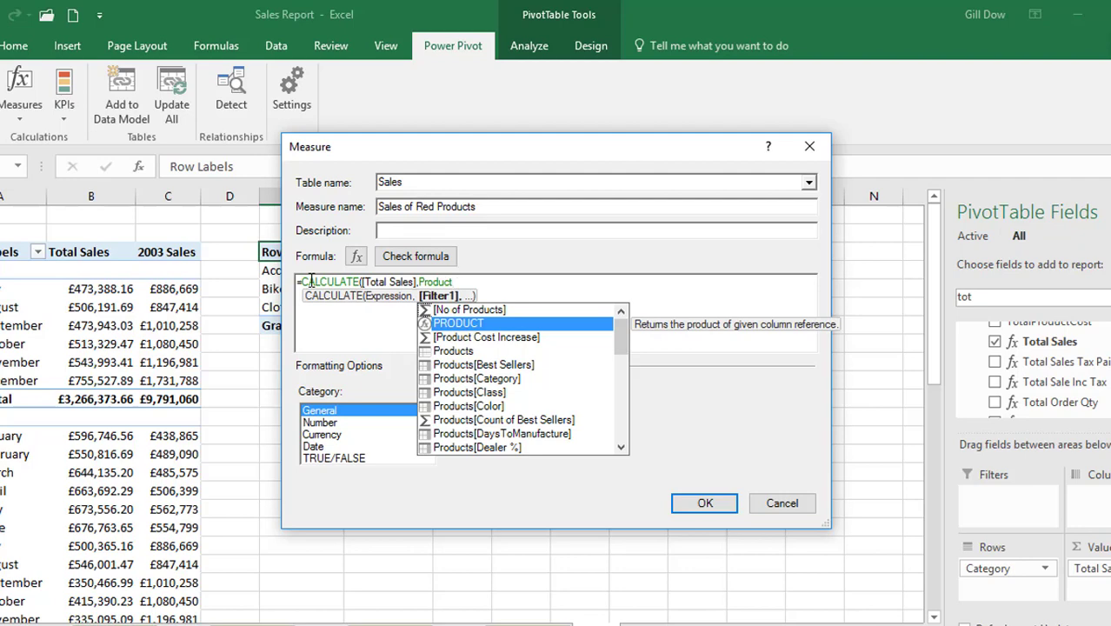
{"action": "key", "text": "Down"}
{"action": "key", "text": "Down"}
{"action": "key", "text": "Down"}
{"action": "key", "text": "Down"}
{"action": "key", "text": "Down"}
{"action": "key", "text": "Down"}
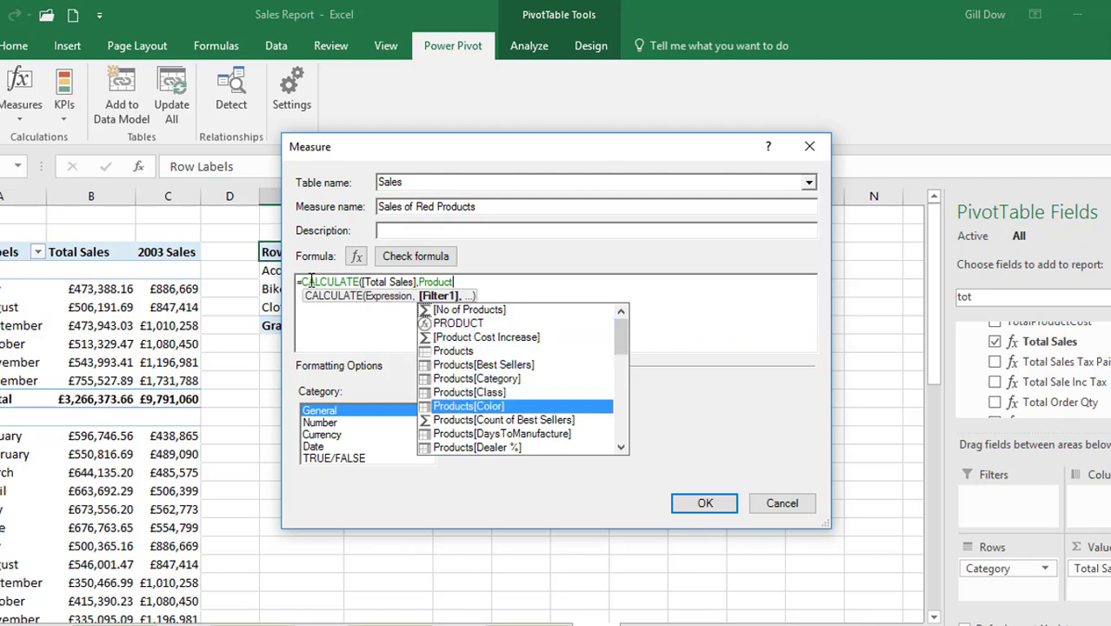
{"action": "key", "text": "Tab"}
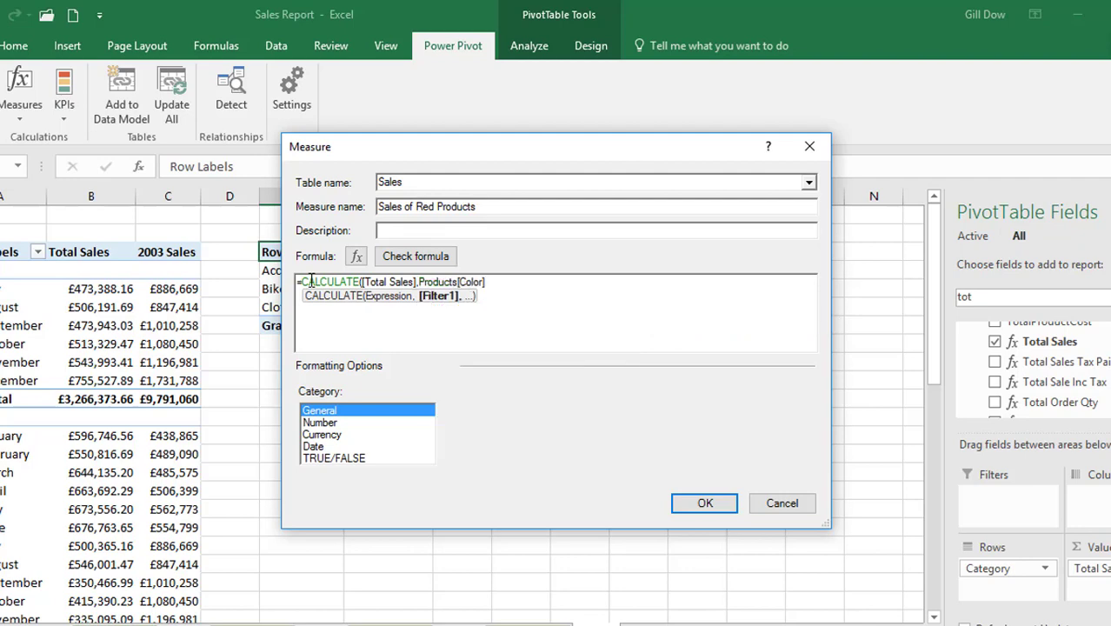
Complete the filter condition as = "Red" and close the CALCULATE formula with a parenthesis
{"action": "type", "text": "= \"Red\""}
{"action": "type", "text": ")"}
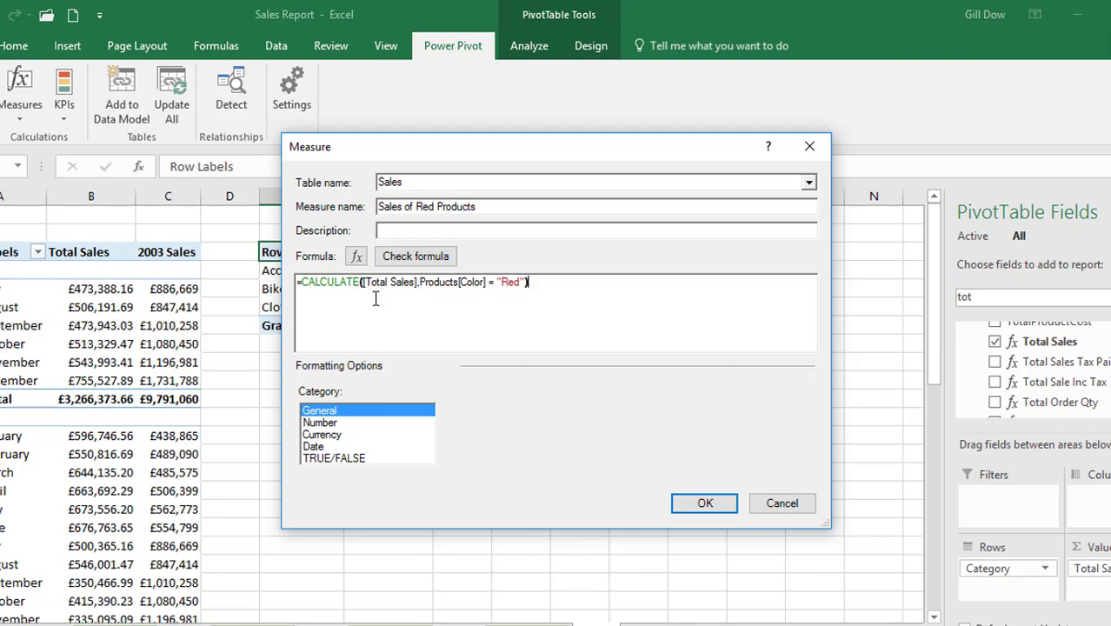
{"action": "key", "text": "BackSpace"}
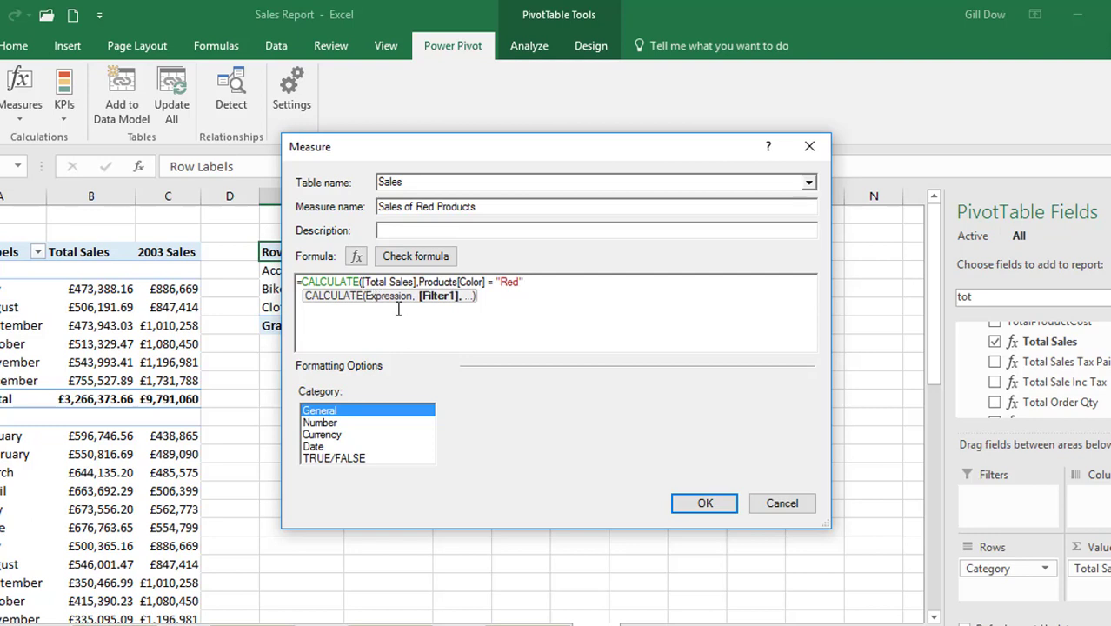
{"action": "type", "text": ")"}
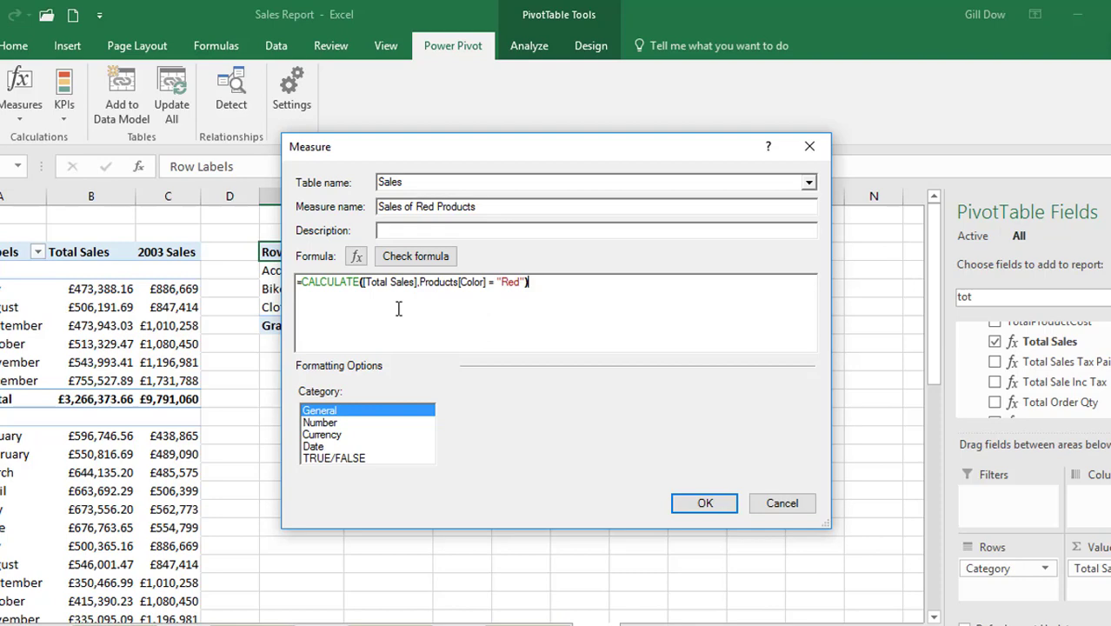
Format the measure as £ currency with 0 decimal places, and create it after checking the formula for errors
{"action": "left_click", "coordinate": [338, 434]}
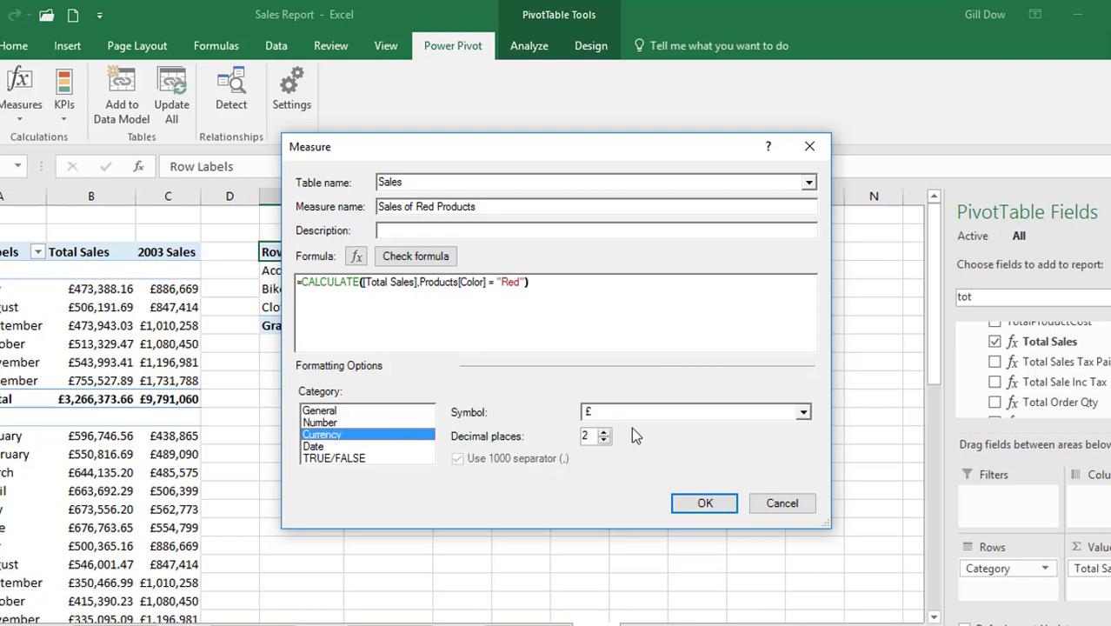
{"action": "left_click", "coordinate": [600, 442]}
{"action": "left_click", "coordinate": [600, 442]}
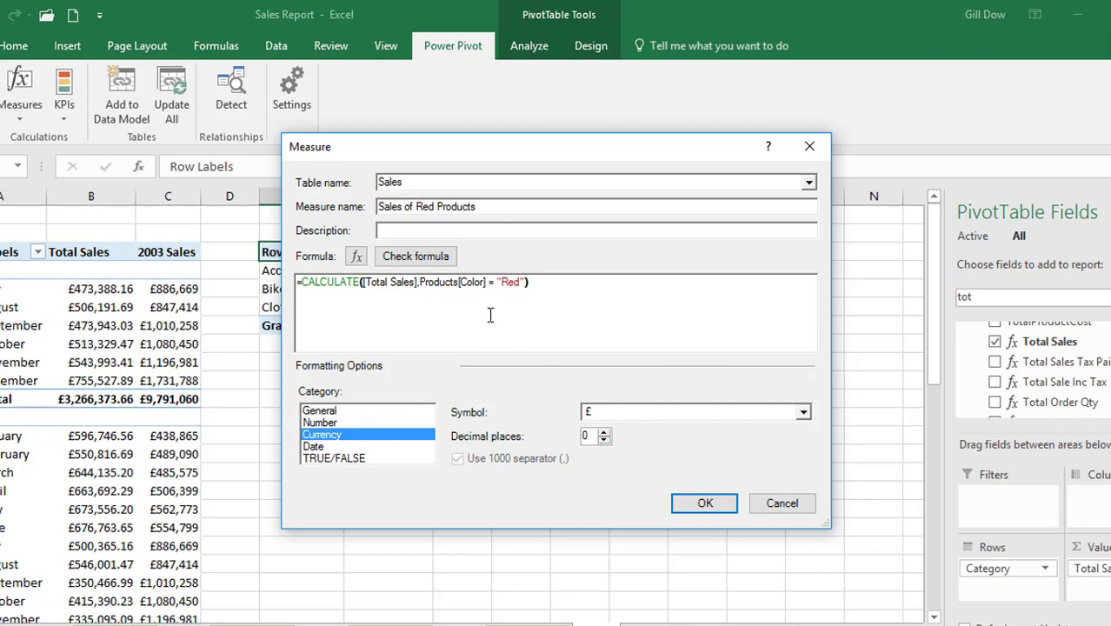
{"action": "left_click", "coordinate": [439, 258]}
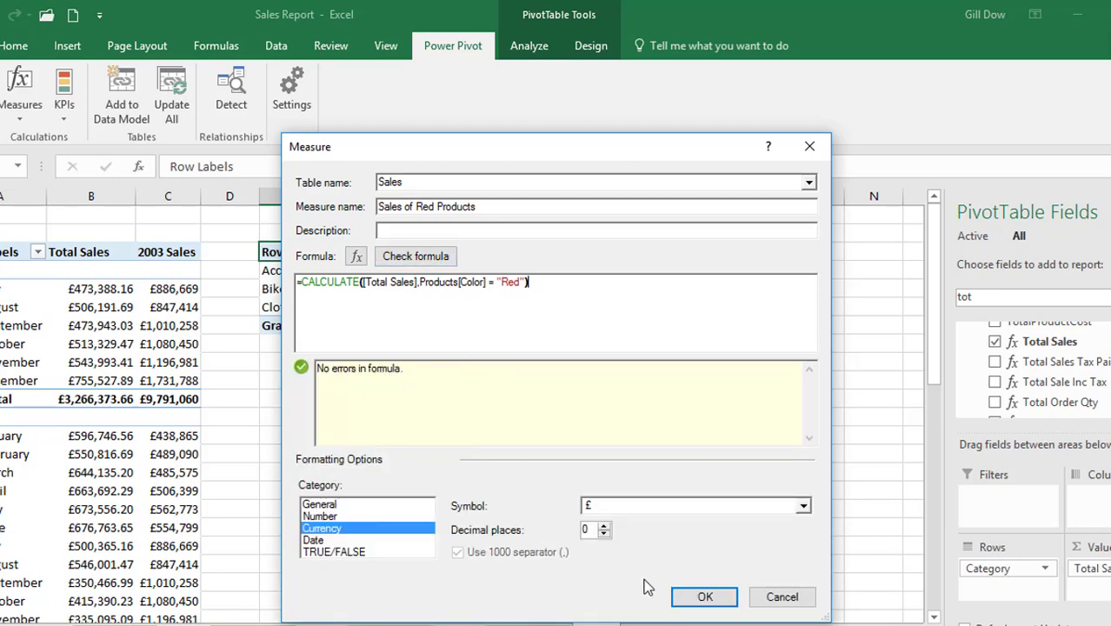
{"action": "left_click", "coordinate": [687, 600]}
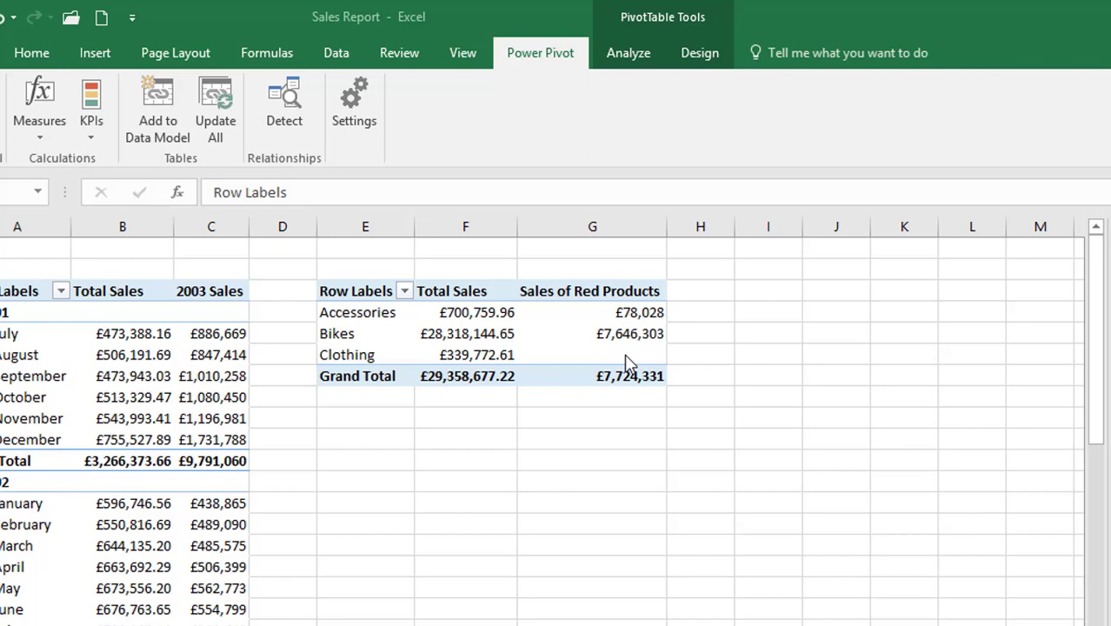
Start a new measure in the Sales table and name it Sales of Blue Products
{"action": "left_click", "coordinate": [50, 137]}
{"action": "left_click", "coordinate": [40, 159]}
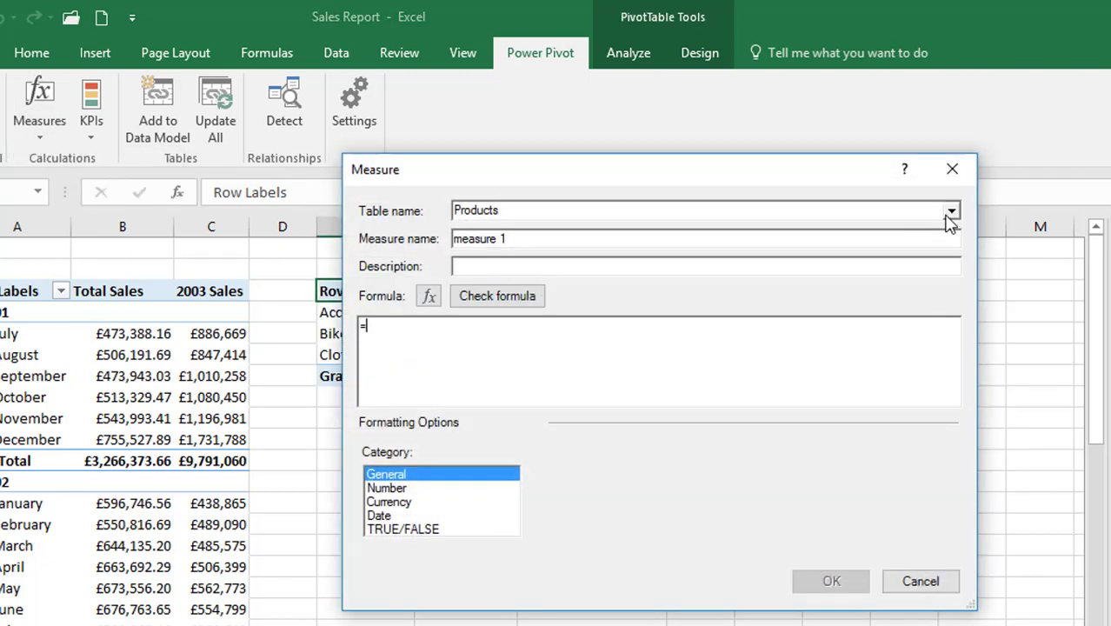
{"action": "left_click", "coordinate": [952, 211]}
{"action": "left_click", "coordinate": [895, 242]}
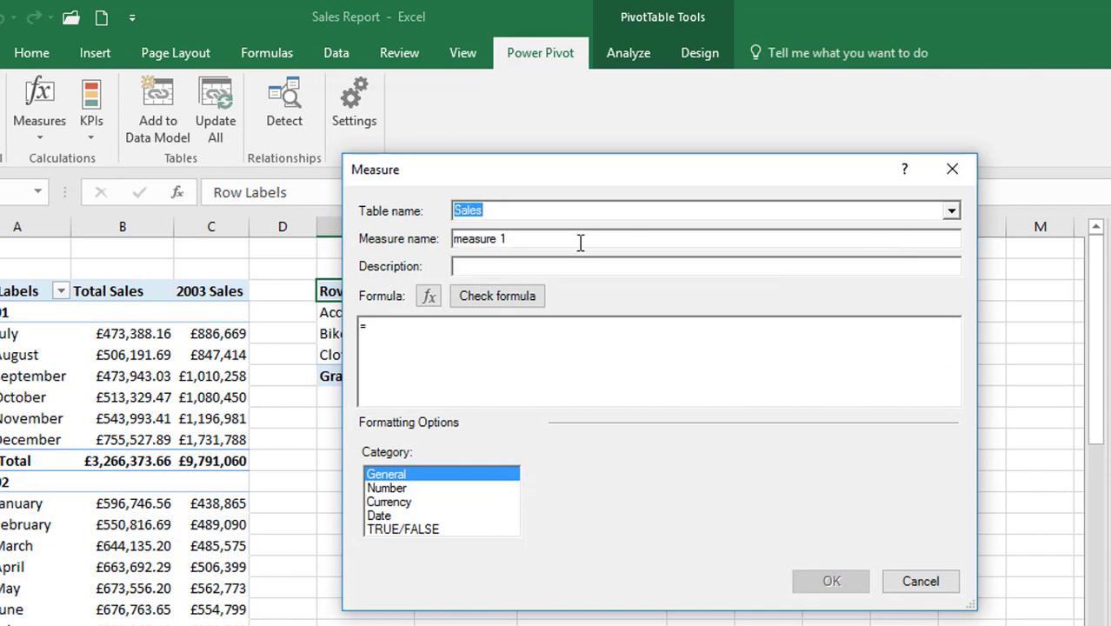
{"action": "key", "text": "Tab"}
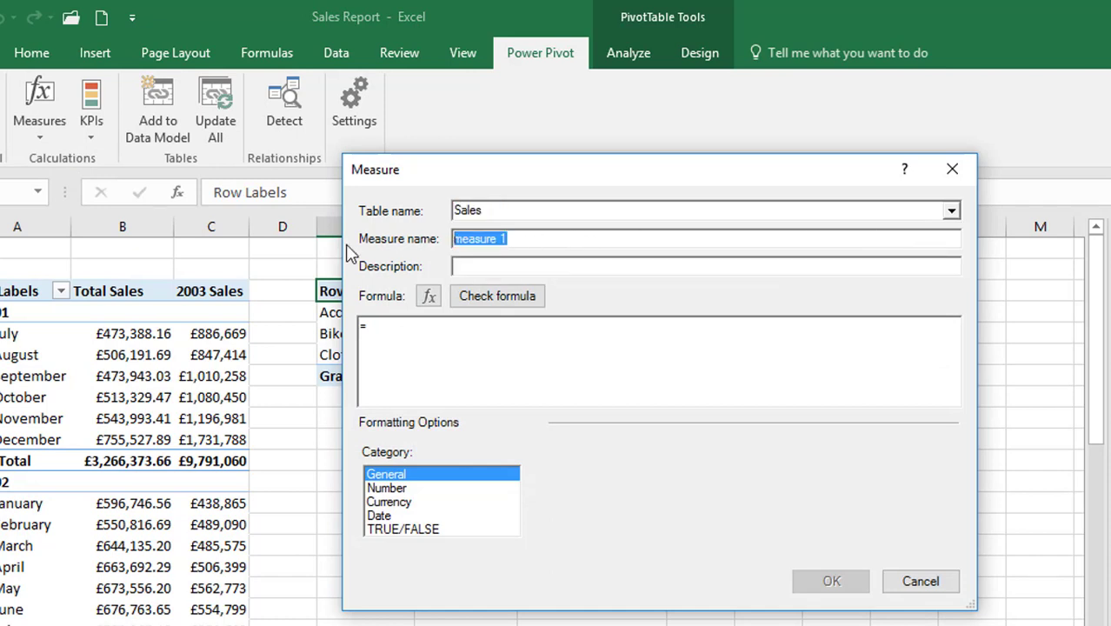
{"action": "type", "text": "Sales "}
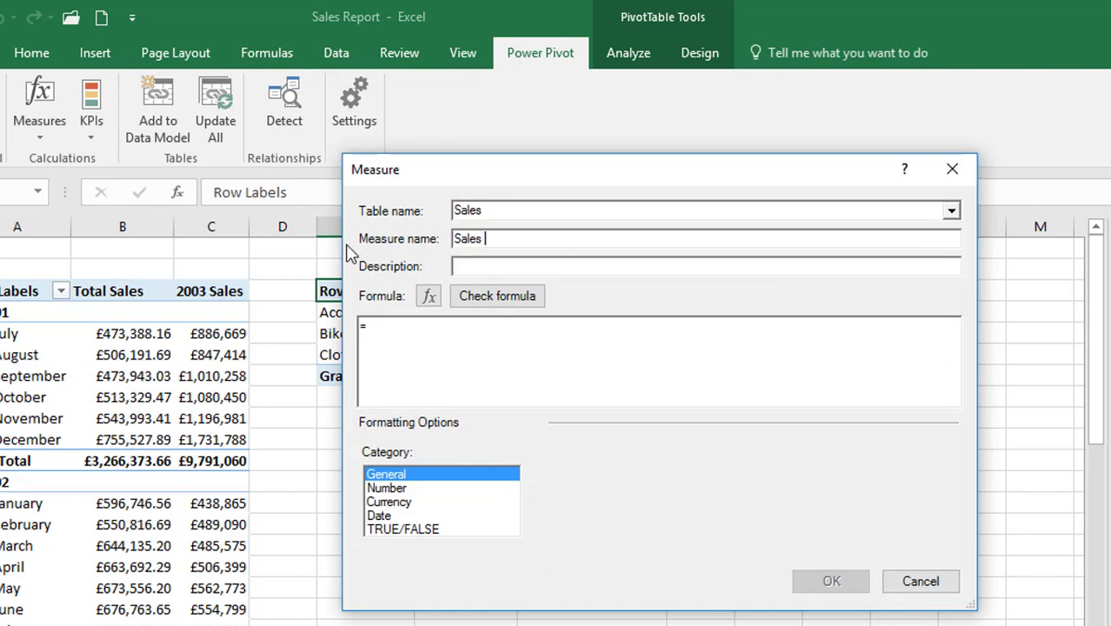
{"action": "type", "text": "of Blue Products"}
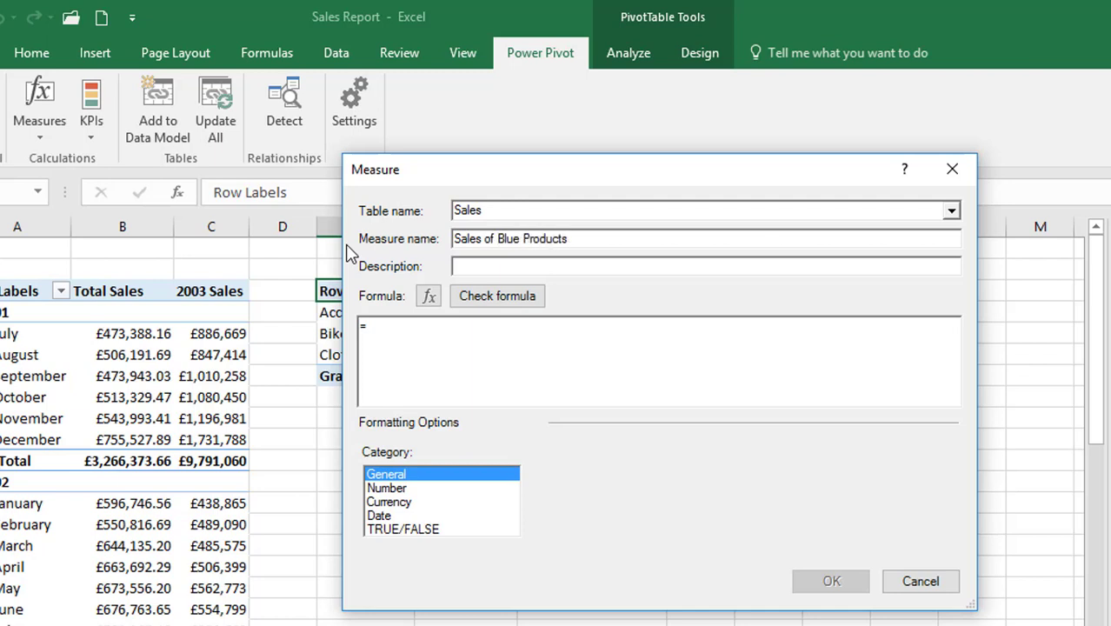
Begin the Sales of Blue Products formula with CALCULATE, using the [Total Sales] measure as its expression
{"action": "left_click", "coordinate": [397, 330]}
{"action": "type", "text": "c"}
{"action": "key", "text": "Tab"}
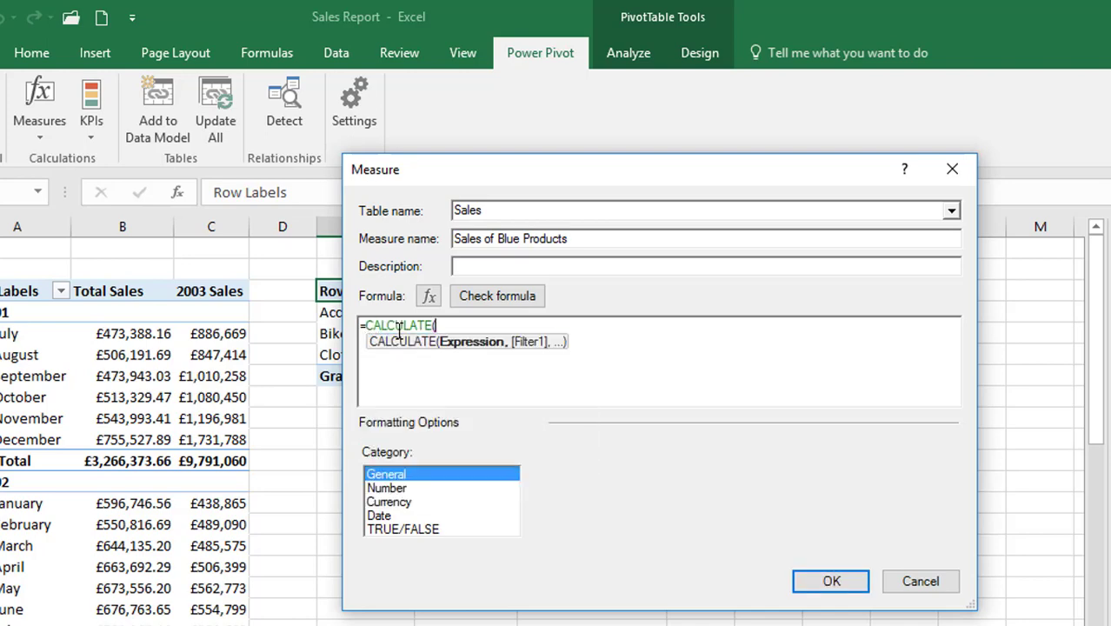
{"action": "type", "text": "total "}
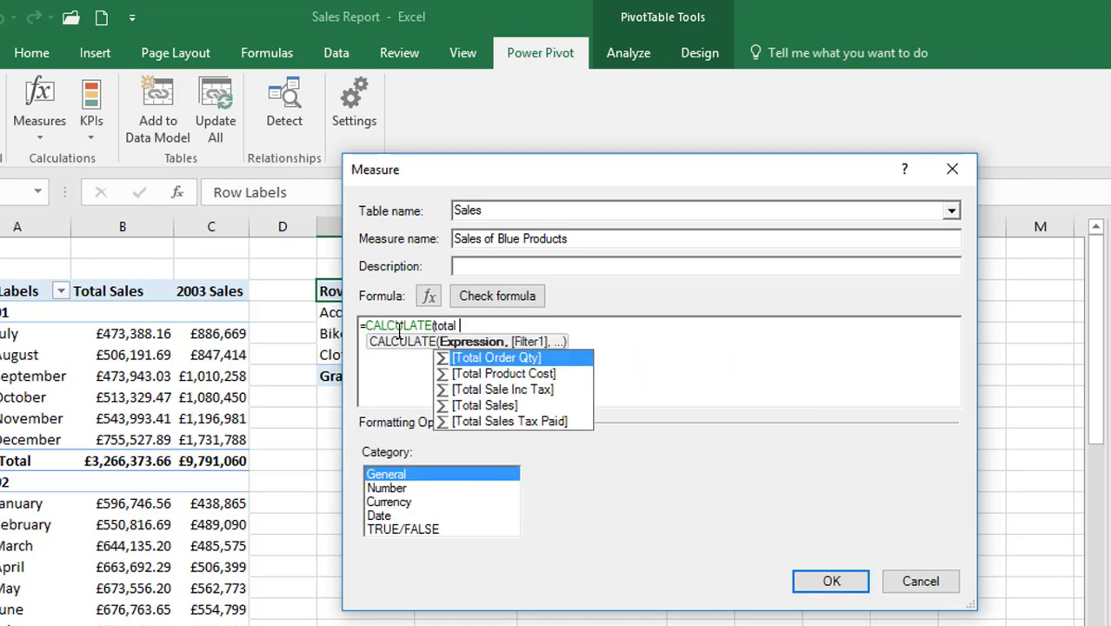
{"action": "type", "text": "sales"}
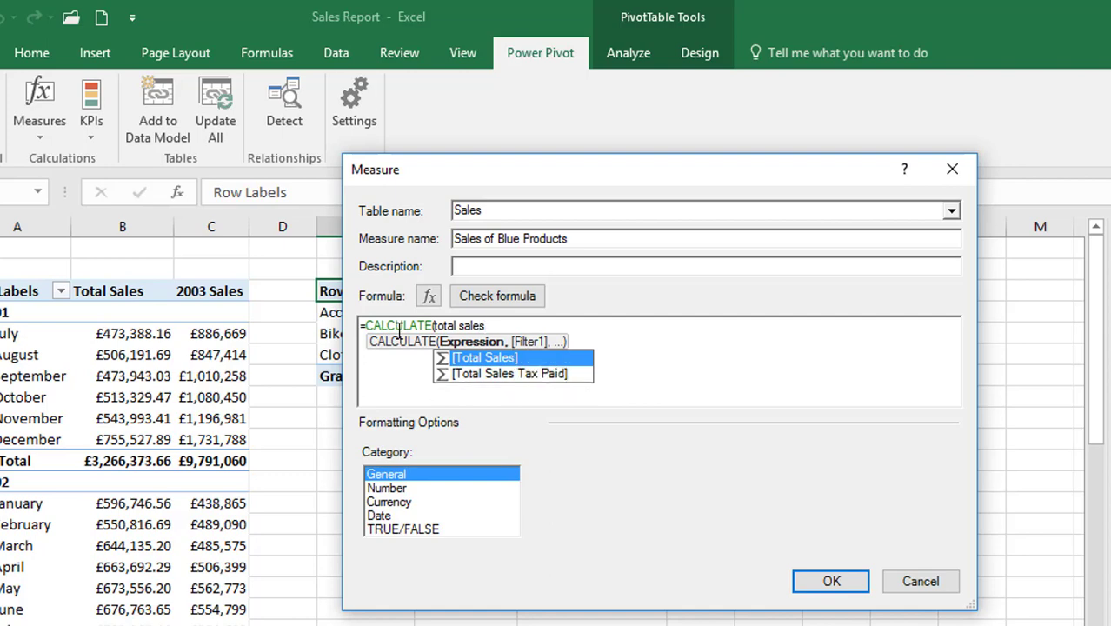
{"action": "type", "text": ","}
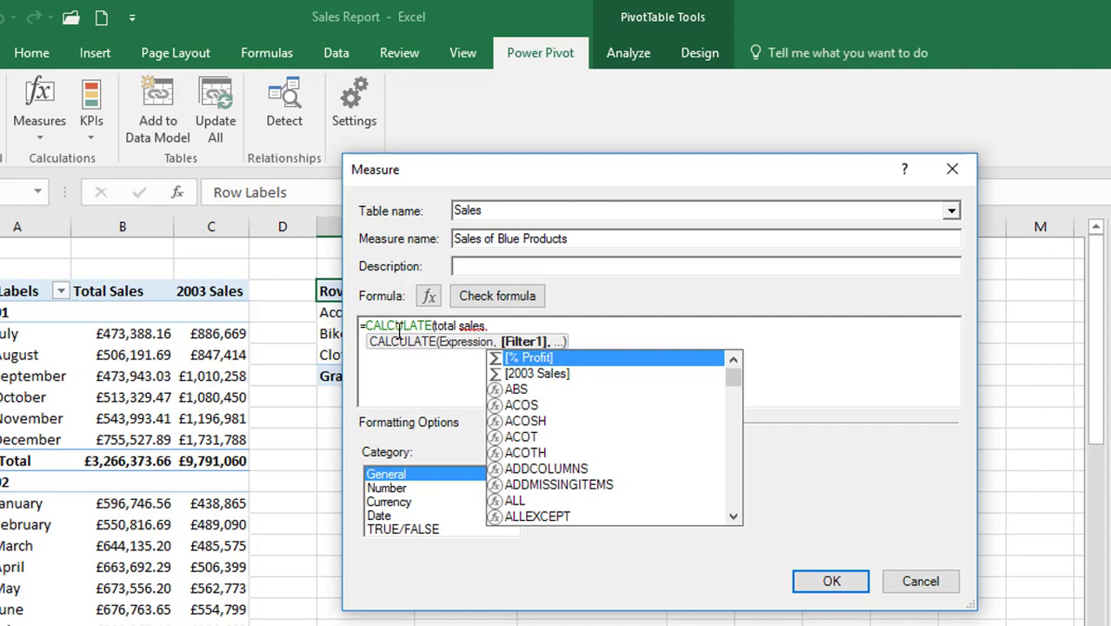
{"action": "key", "text": "BackSpace"}
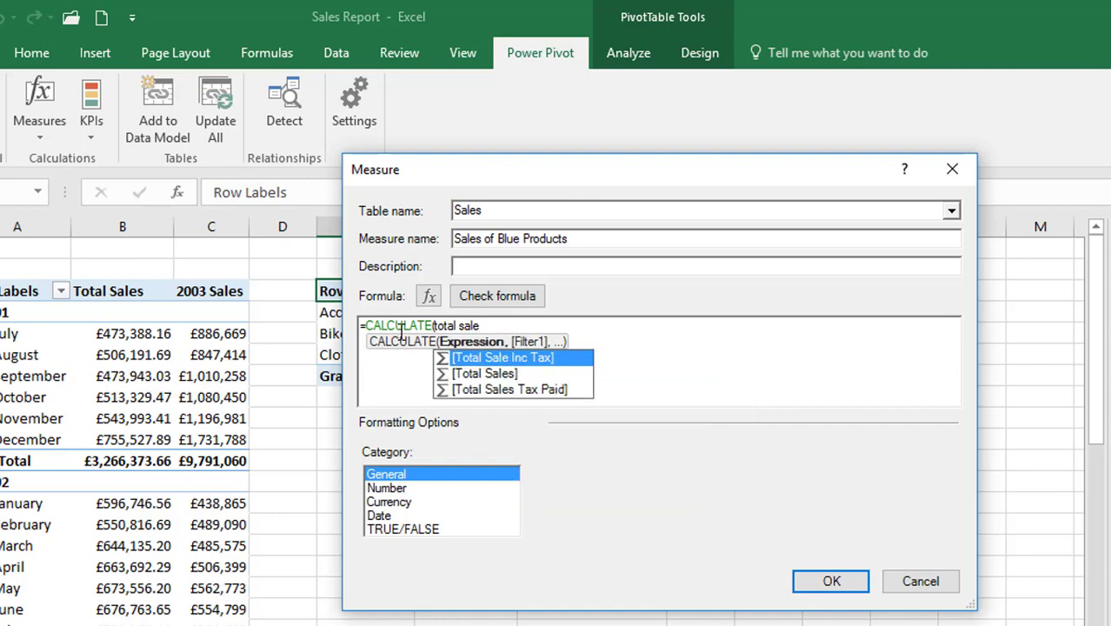
{"action": "left_click", "coordinate": [500, 379]}
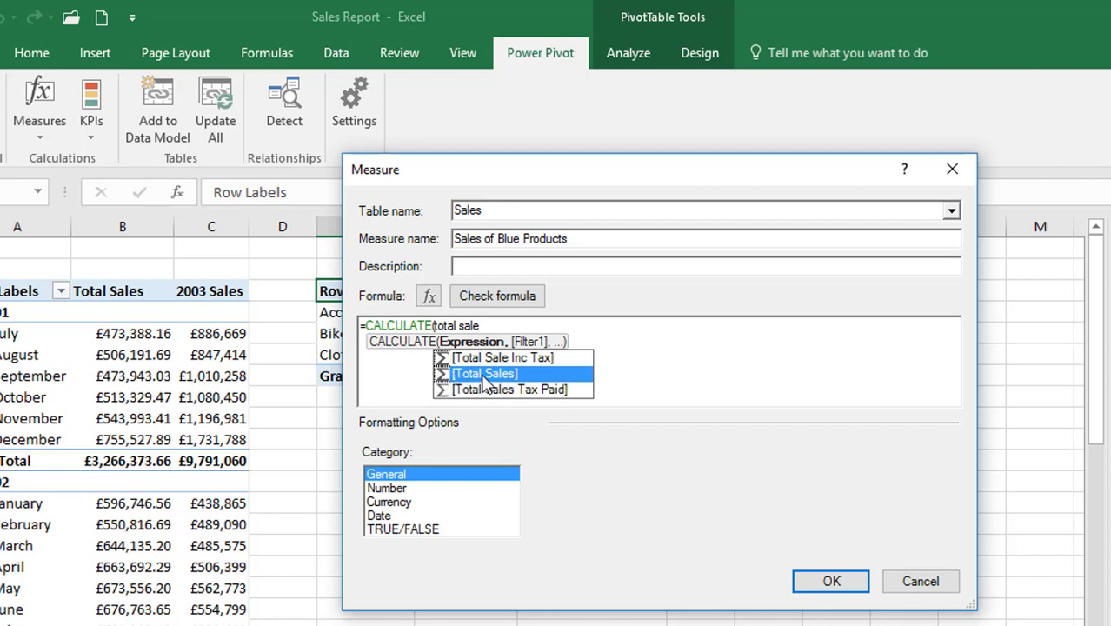
{"action": "double_click", "coordinate": [486, 379]}
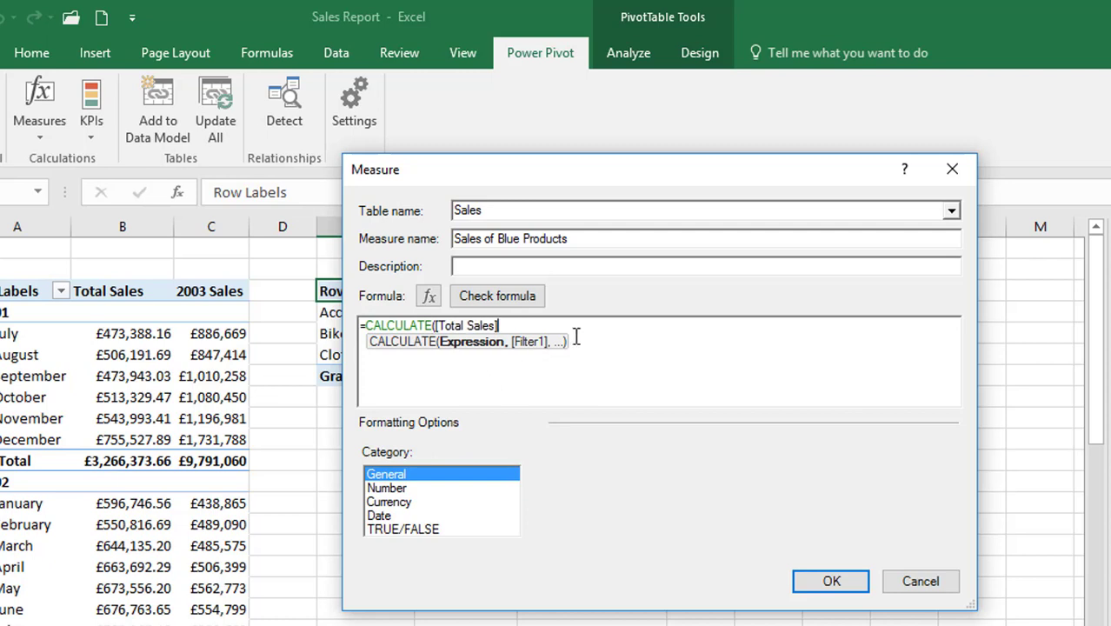
Add the filter argument Products[Color] = "Blue" to the CALCULATE formula and close it with a parenthesis
{"action": "type", "text": ","}
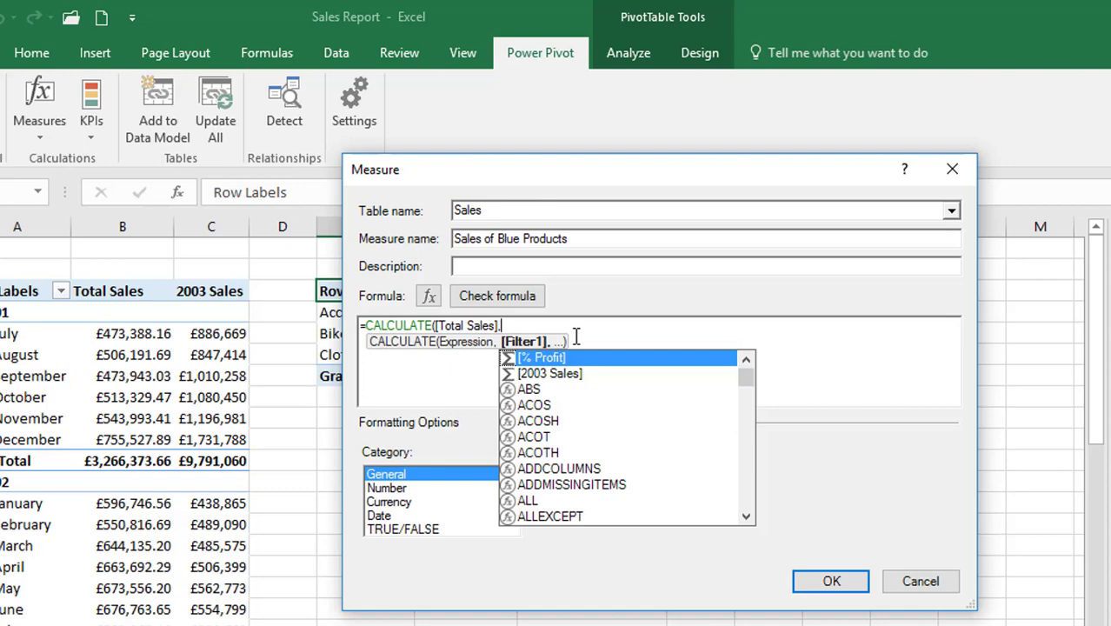
{"action": "type", "text": "produc"}
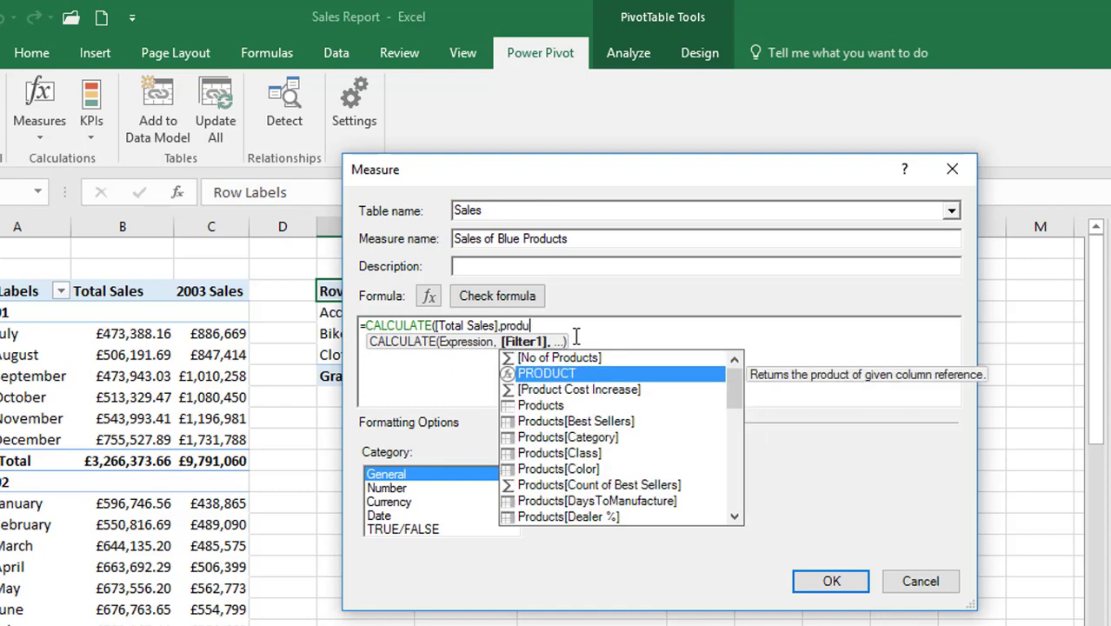
{"action": "left_click", "coordinate": [589, 470]}
{"action": "double_click", "coordinate": [591, 471]}
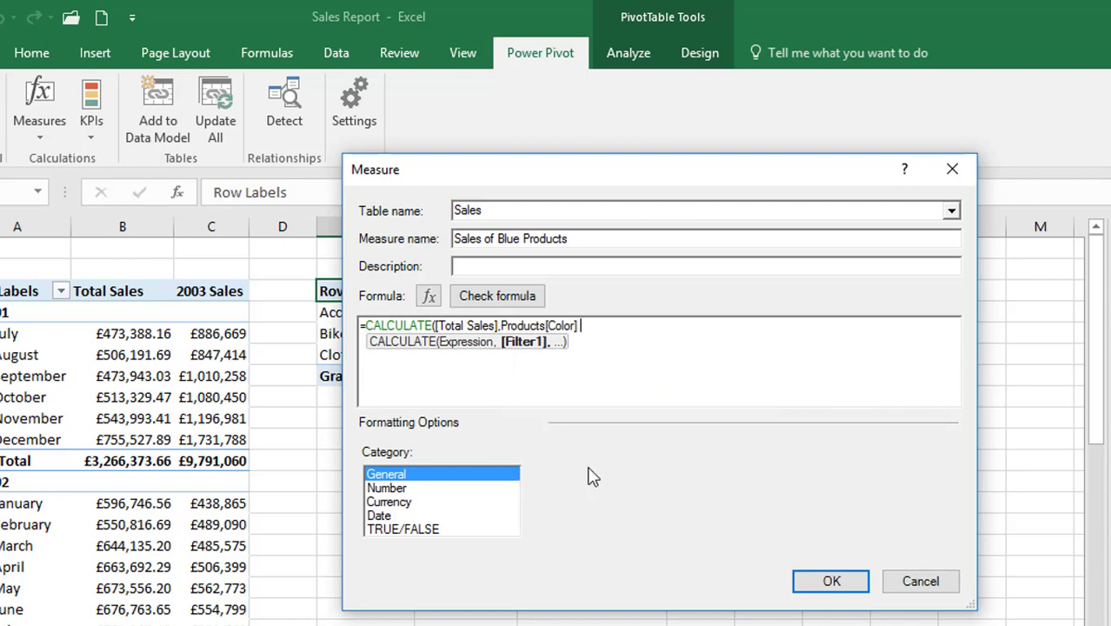
{"action": "type", "text": "= \"Blue\""}
{"action": "type", "text": ")"}
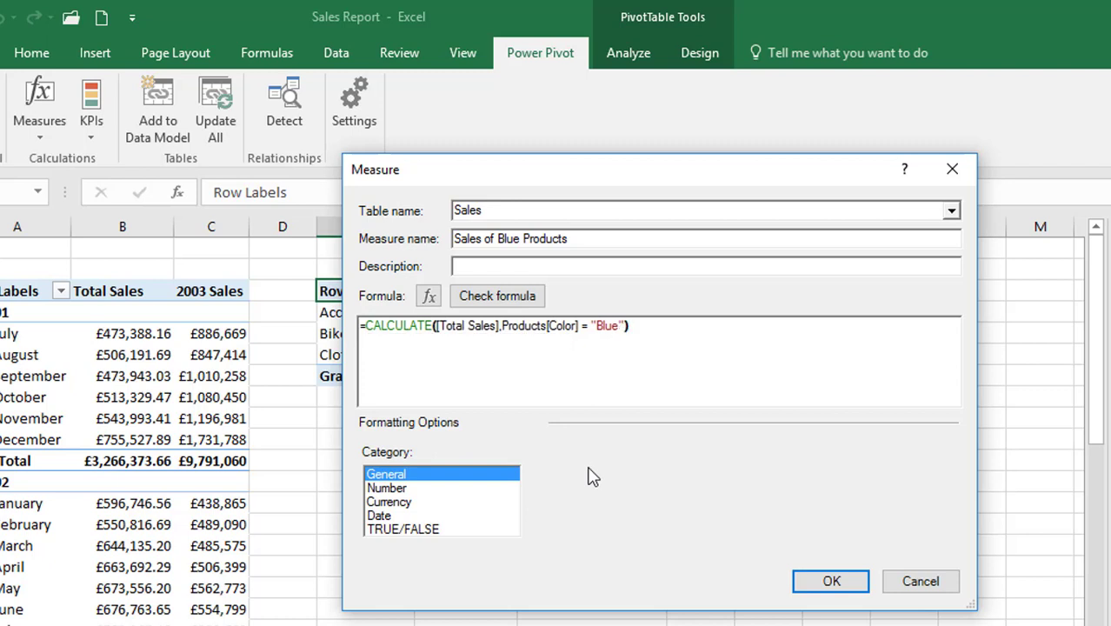
Format the Sales of Blue Products measure as £ currency with 0 decimal places, check its formula and create it
{"action": "left_click", "coordinate": [416, 503]}
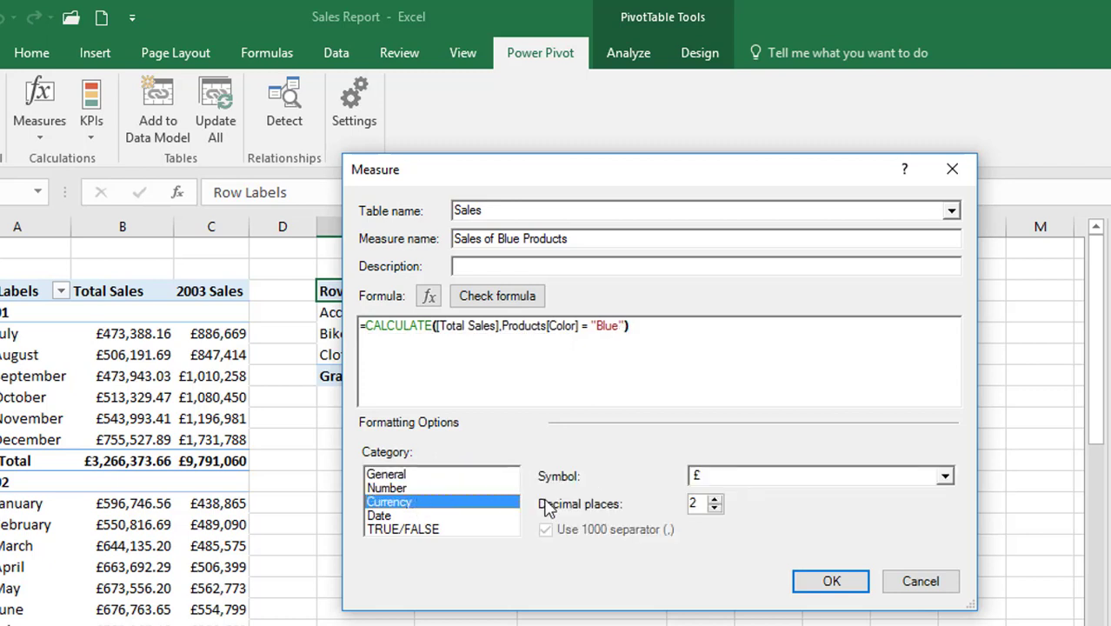
{"action": "left_click", "coordinate": [715, 508]}
{"action": "left_click", "coordinate": [714, 508]}
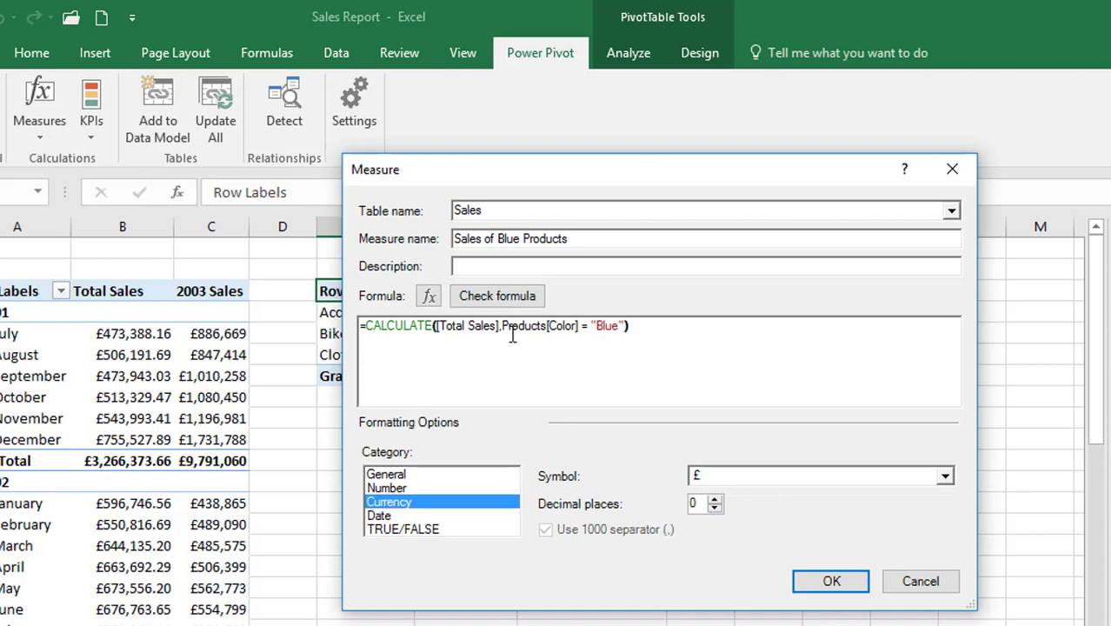
{"action": "left_click", "coordinate": [526, 300]}
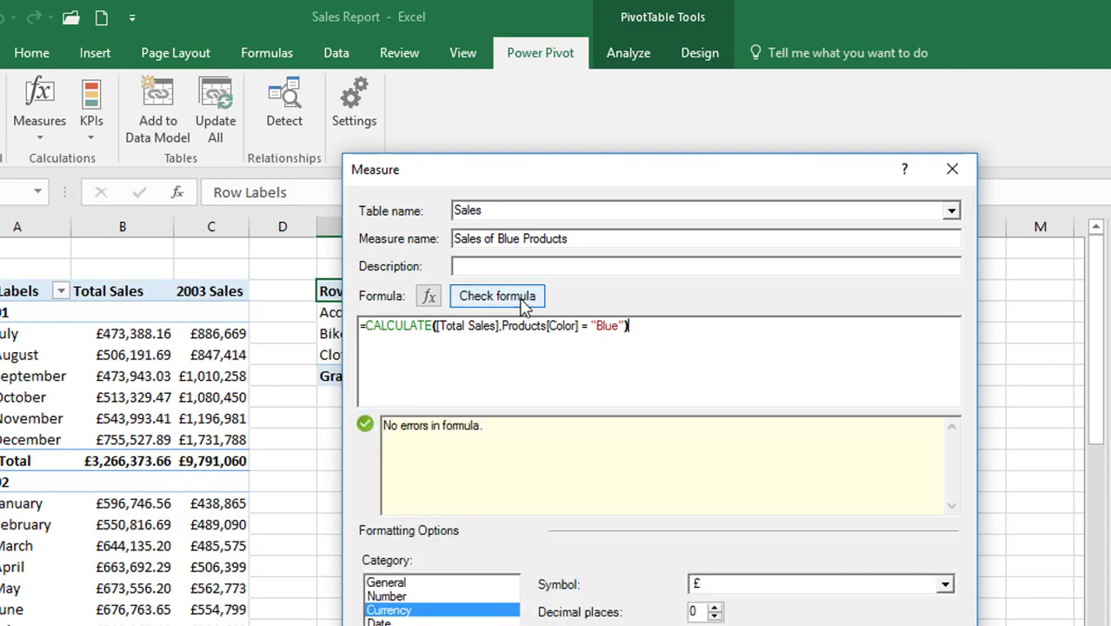
{"action": "left_click", "coordinate": [814, 625]}
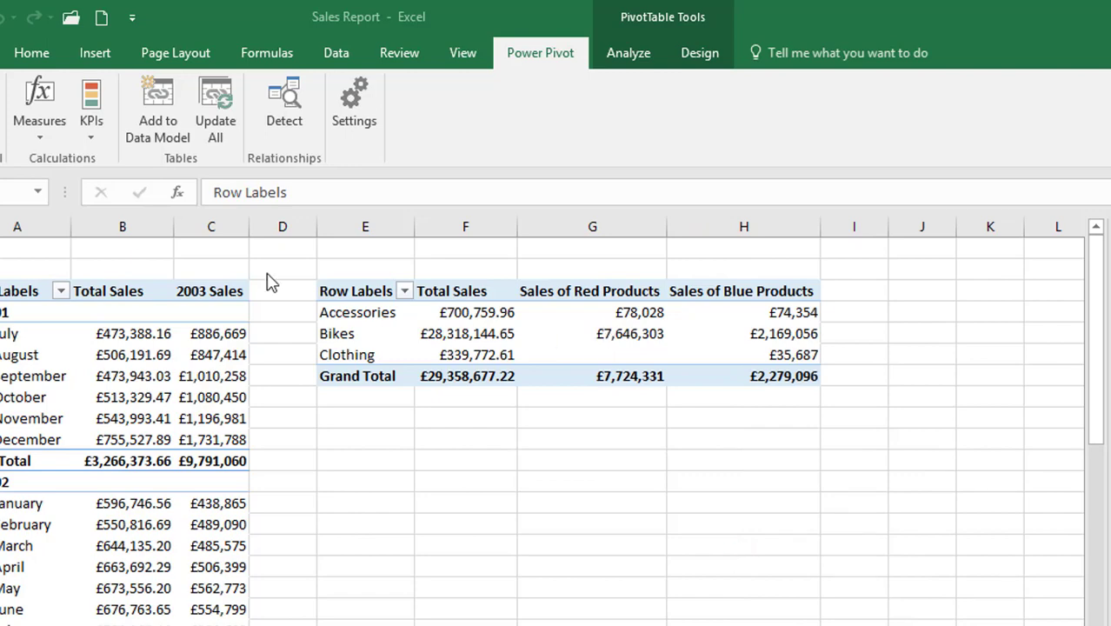
Copy the whole formula from the existing Sales of Red Products measure and cancel out of editing it
{"action": "left_click", "coordinate": [43, 143]}
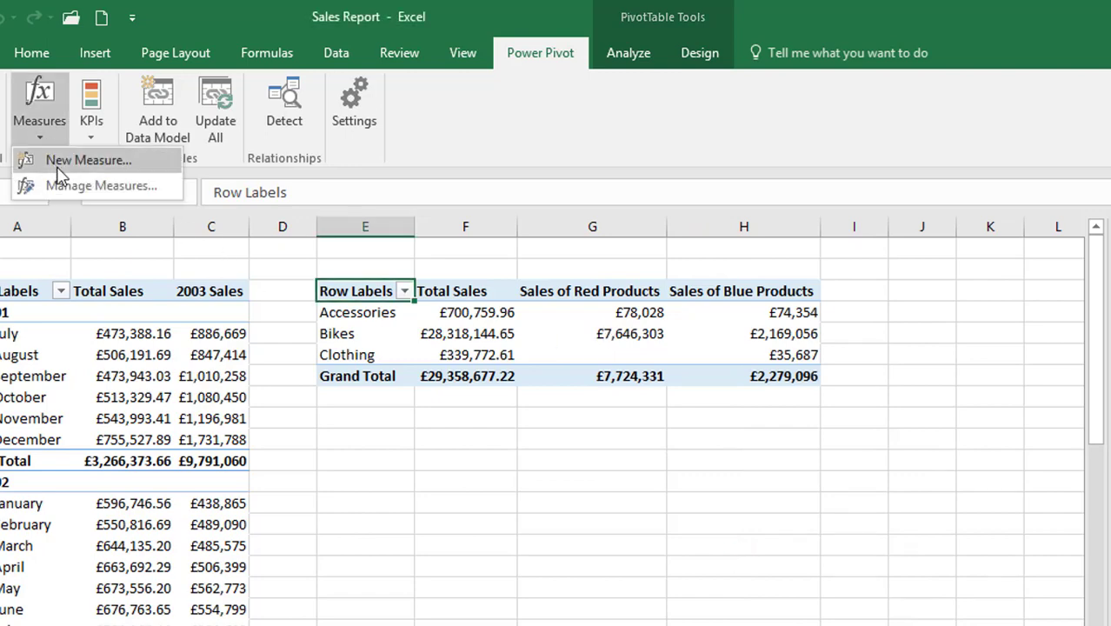
{"action": "left_click", "coordinate": [61, 183]}
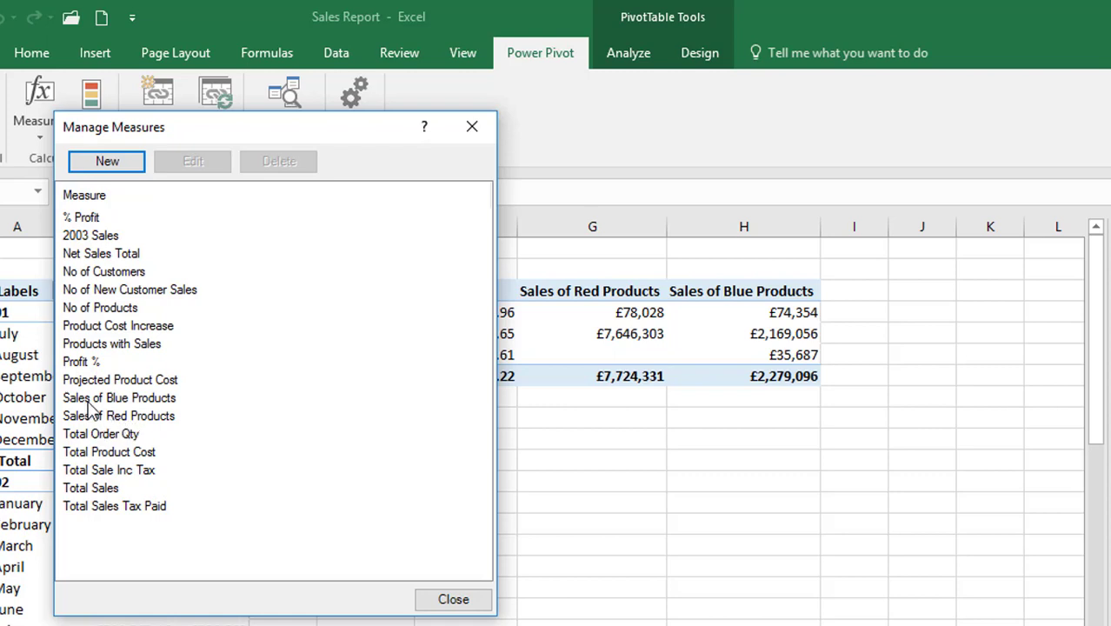
{"action": "left_click", "coordinate": [124, 417]}
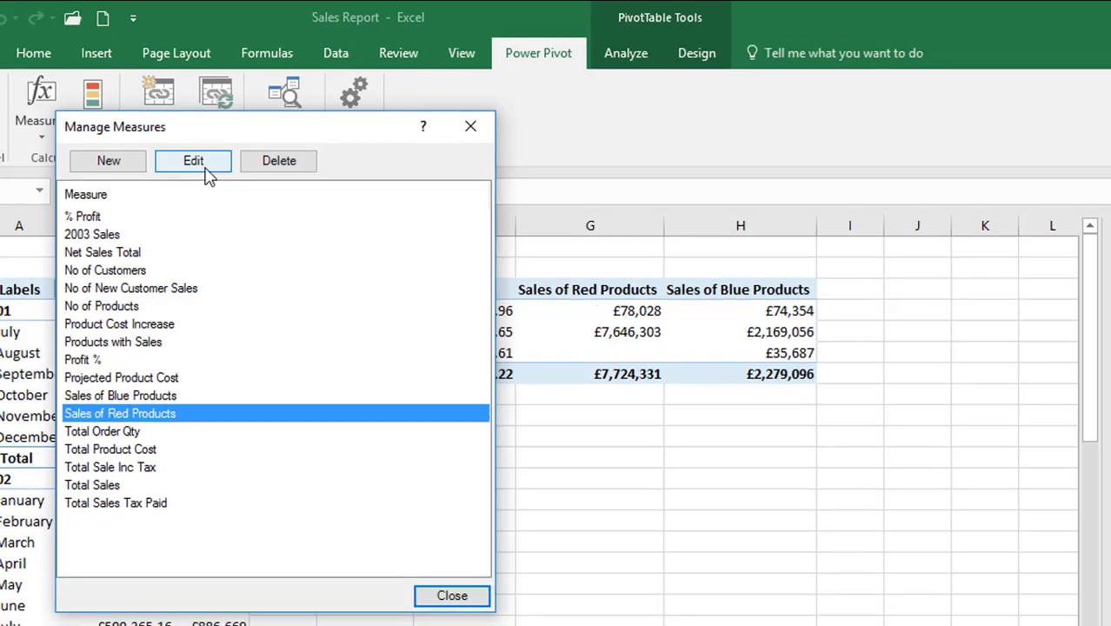
{"action": "left_click", "coordinate": [209, 170]}
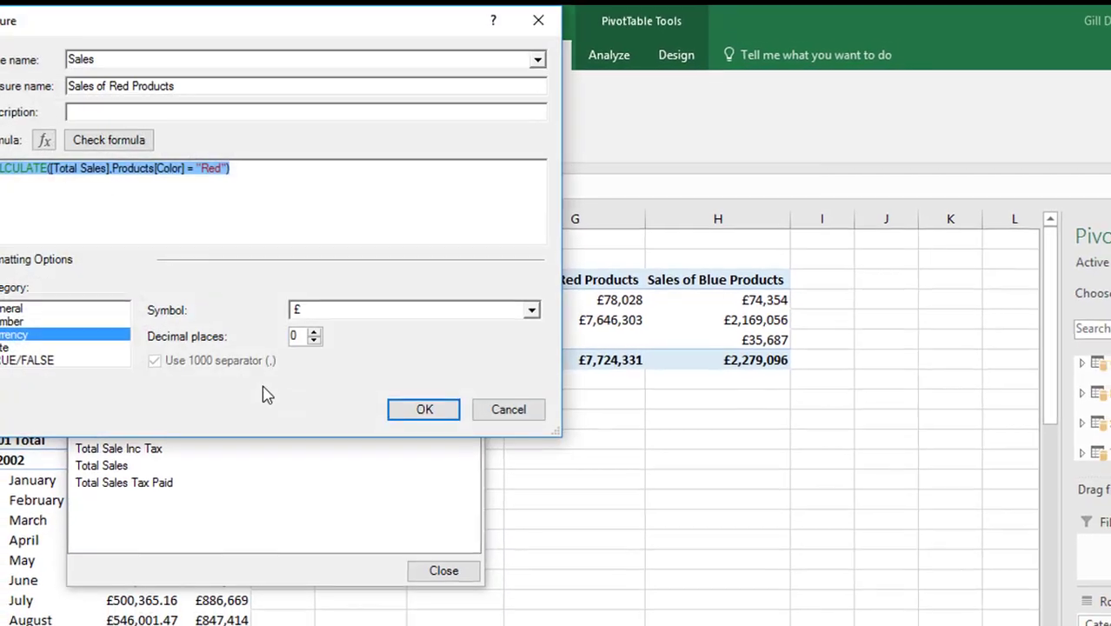
{"action": "left_click", "coordinate": [281, 181]}
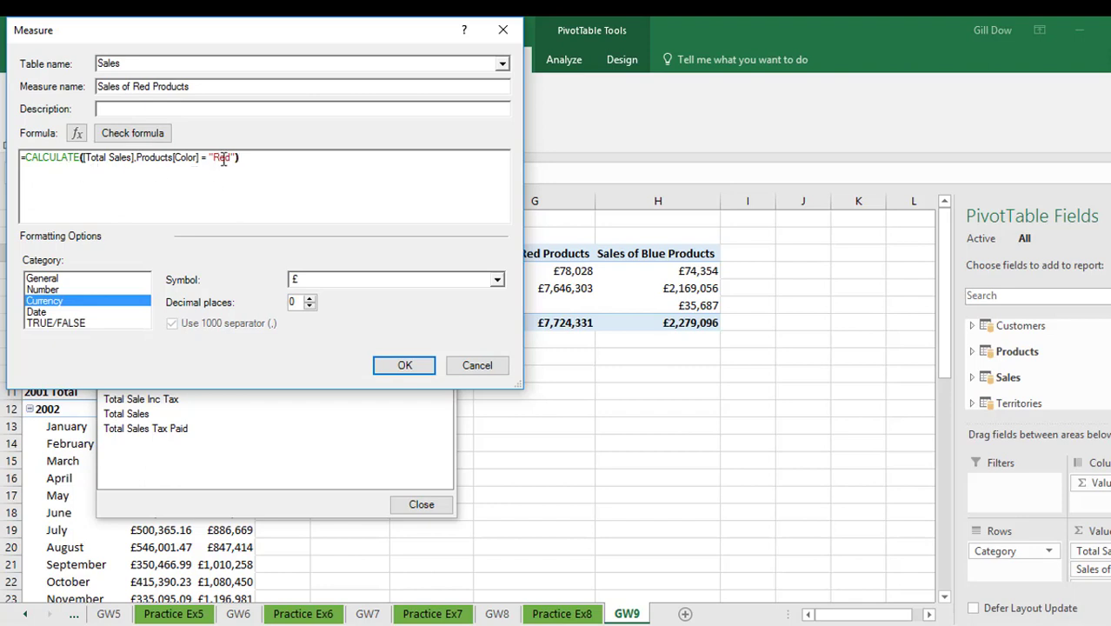
{"action": "left_click_drag", "start_coordinate": [239, 158], "coordinate": [7, 160]}
{"action": "key", "text": "ctrl+c"}
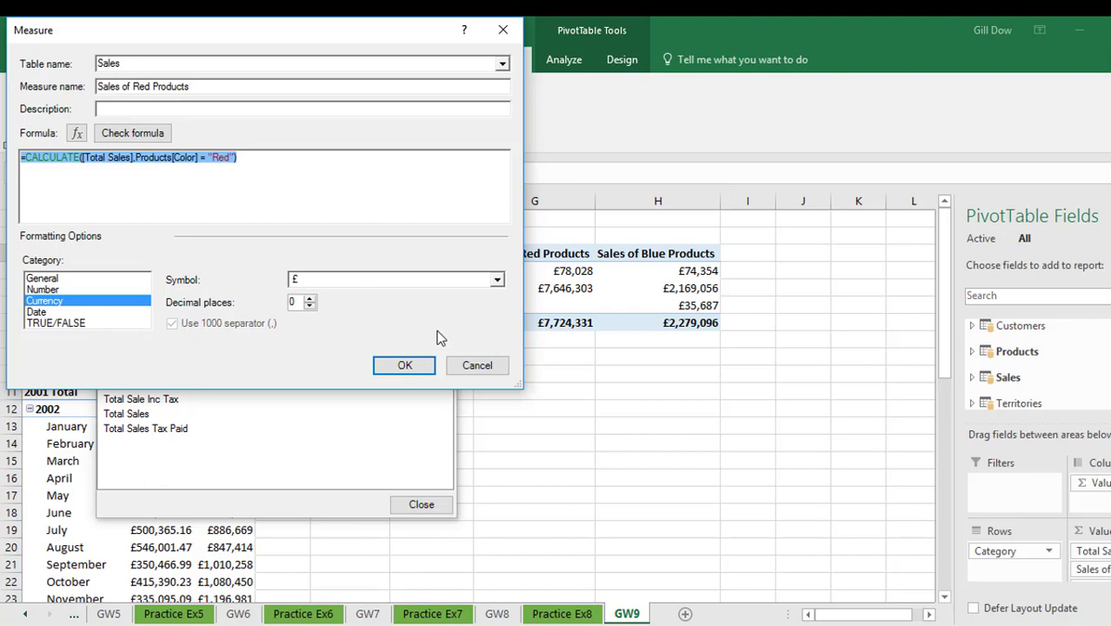
{"action": "left_click", "coordinate": [463, 366]}
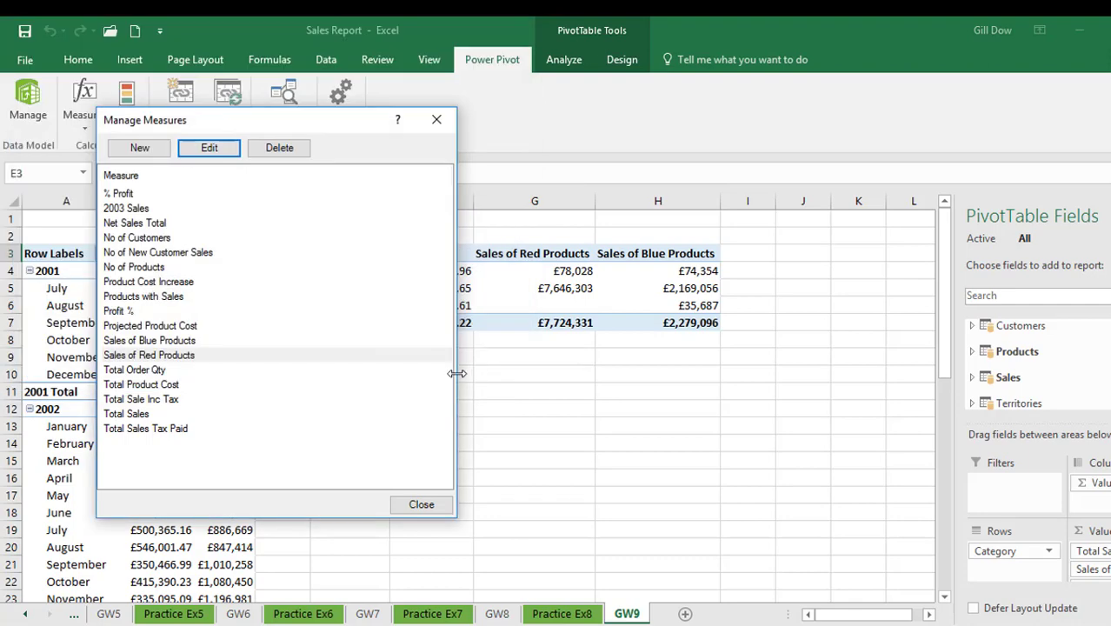
Try pasting the copied formula into a new measure with "Red" replaced by "Blue", then cancel it and close the measure manager
{"action": "left_click", "coordinate": [158, 150]}
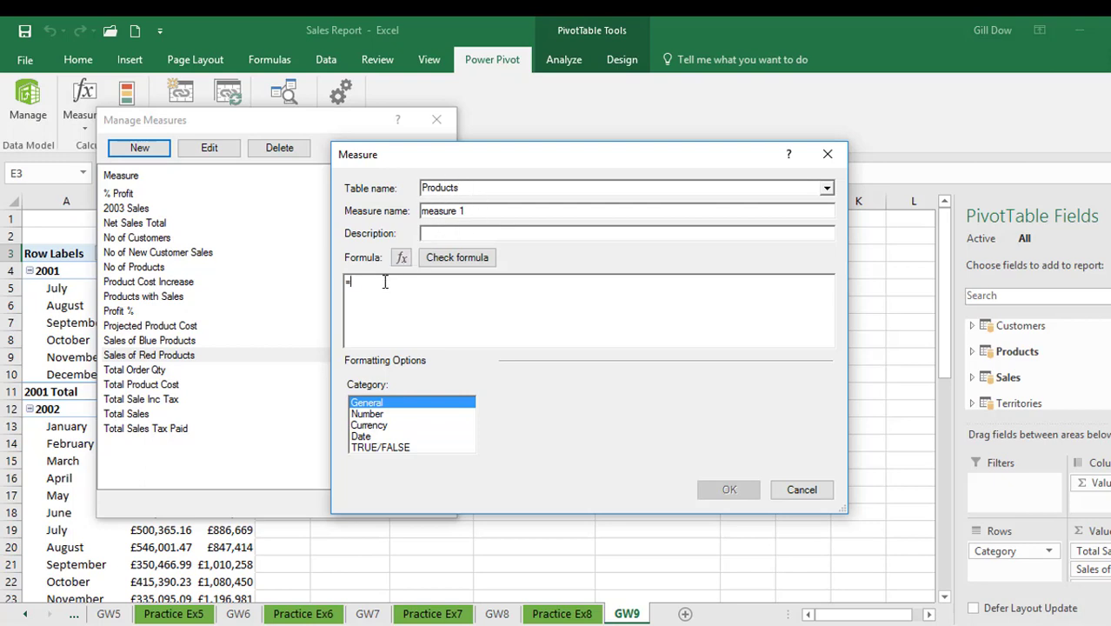
{"action": "key", "text": "ctrl+v"}
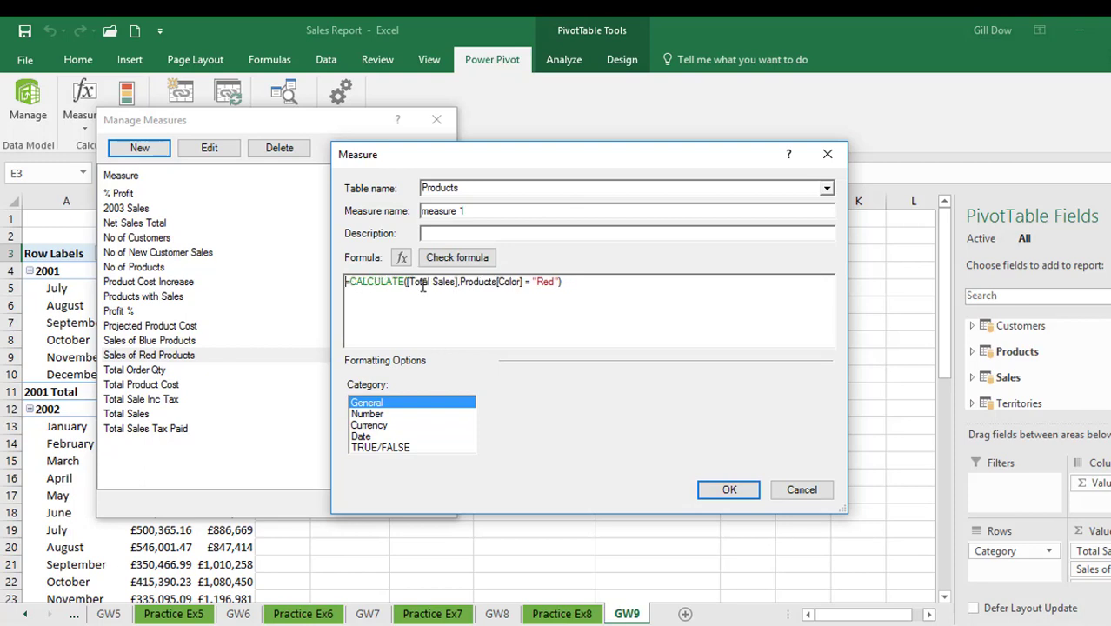
{"action": "double_click", "coordinate": [545, 283]}
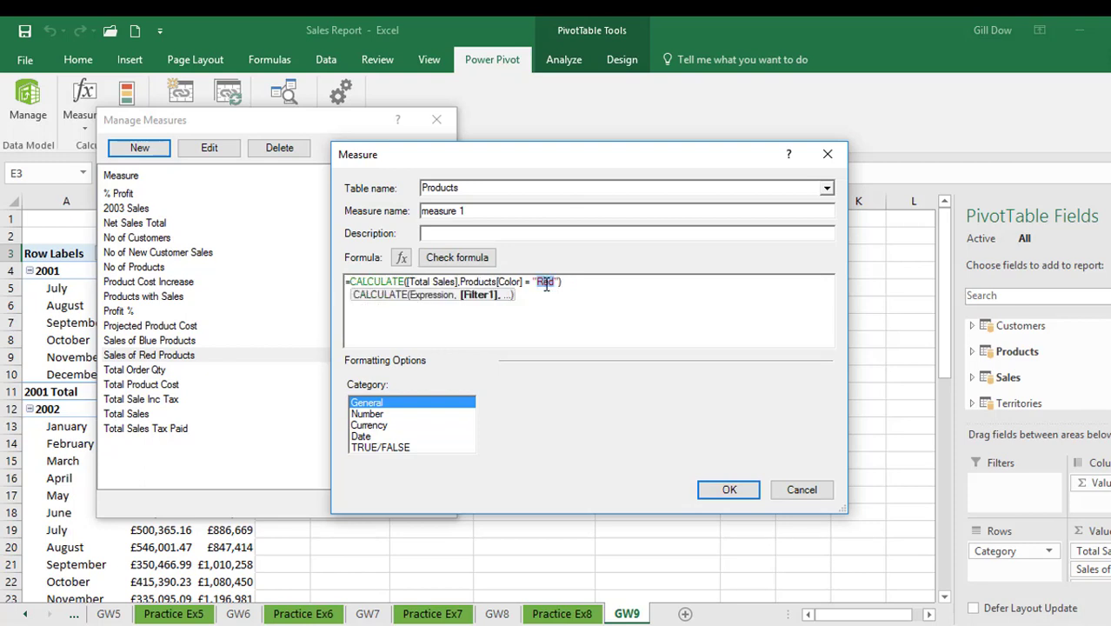
{"action": "type", "text": "Blue"}
{"action": "left_click", "coordinate": [604, 288]}
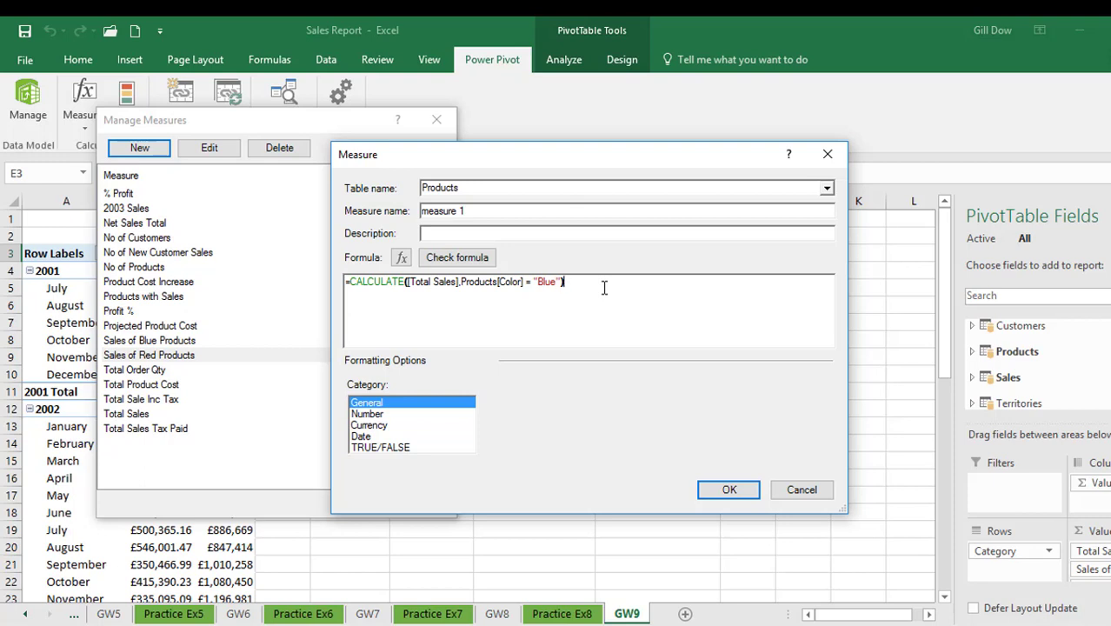
{"action": "left_click", "coordinate": [802, 489]}
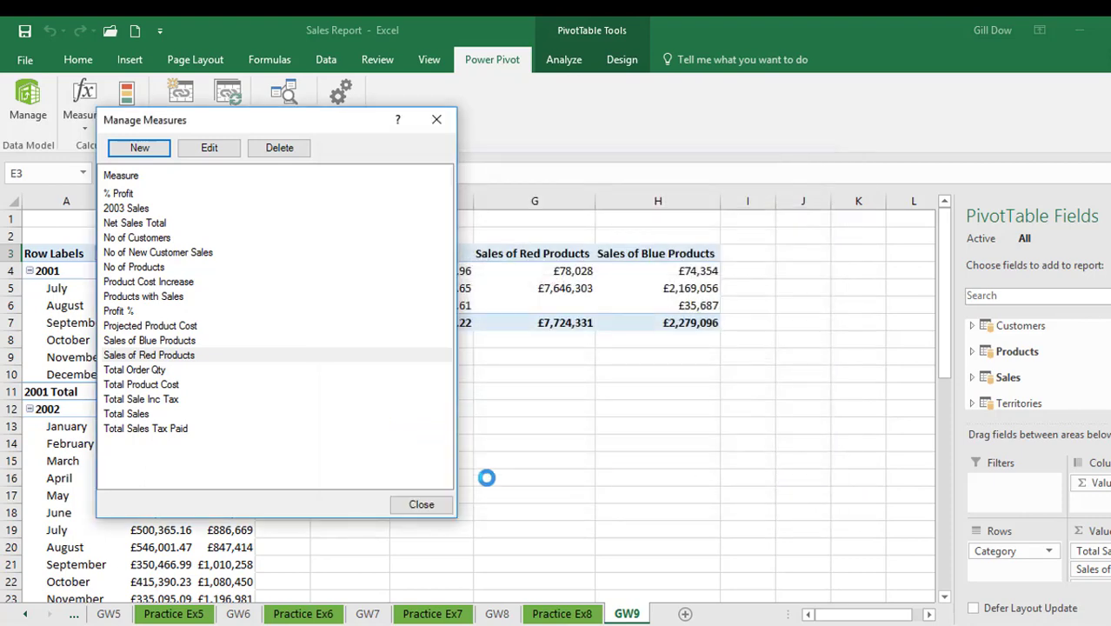
{"action": "left_click", "coordinate": [439, 505]}
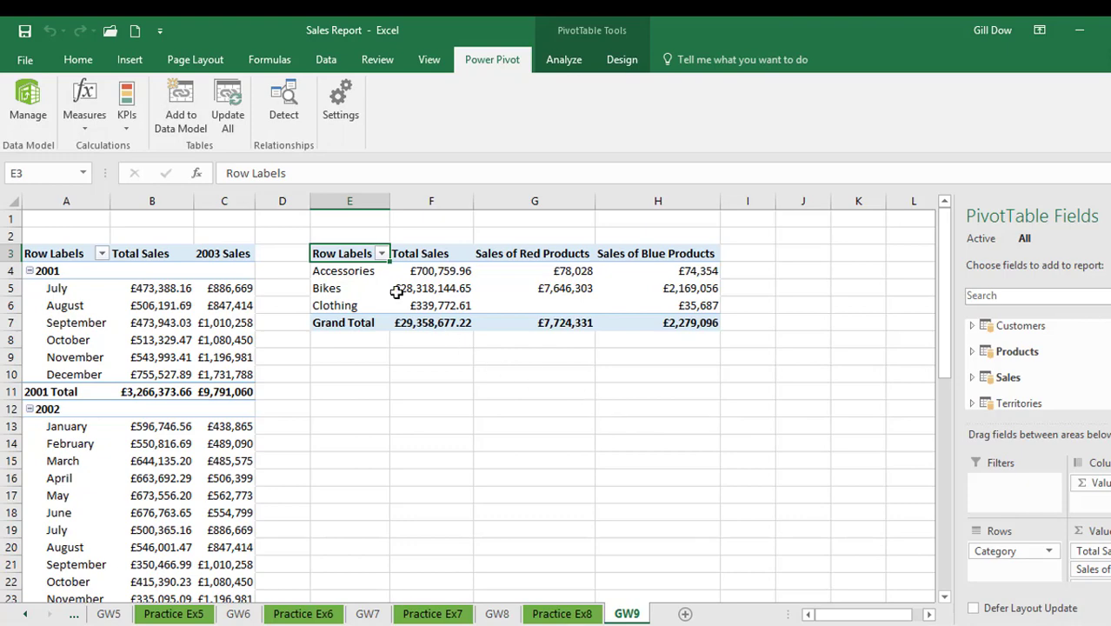
Start a new measure in the Sales table and name it Sales of Blue AND Red Products
{"action": "left_click", "coordinate": [85, 122]}
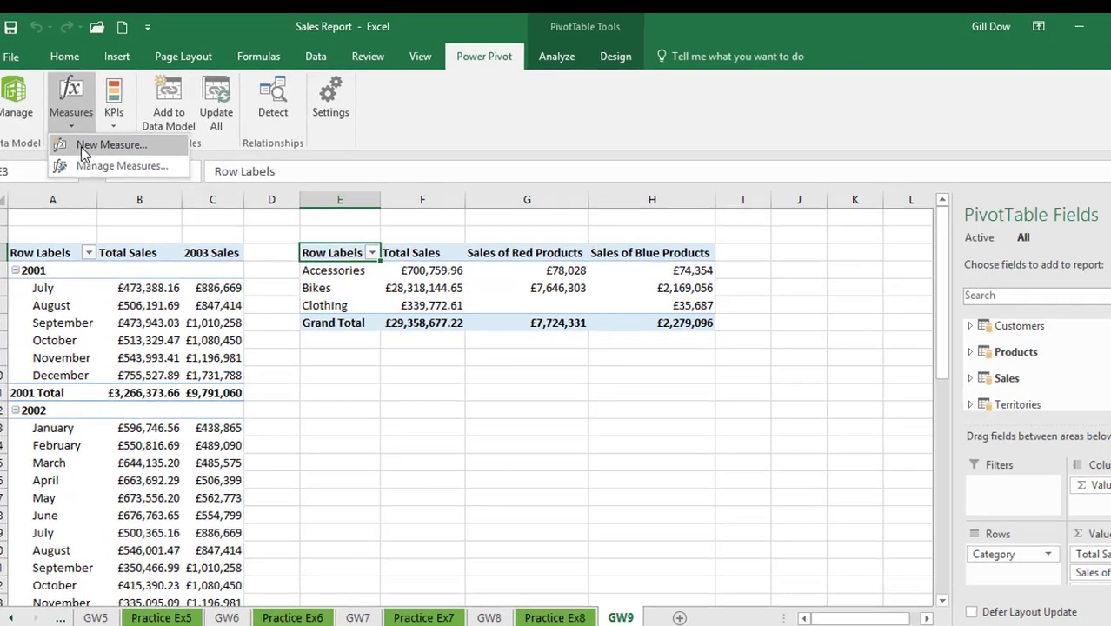
{"action": "left_click", "coordinate": [100, 147]}
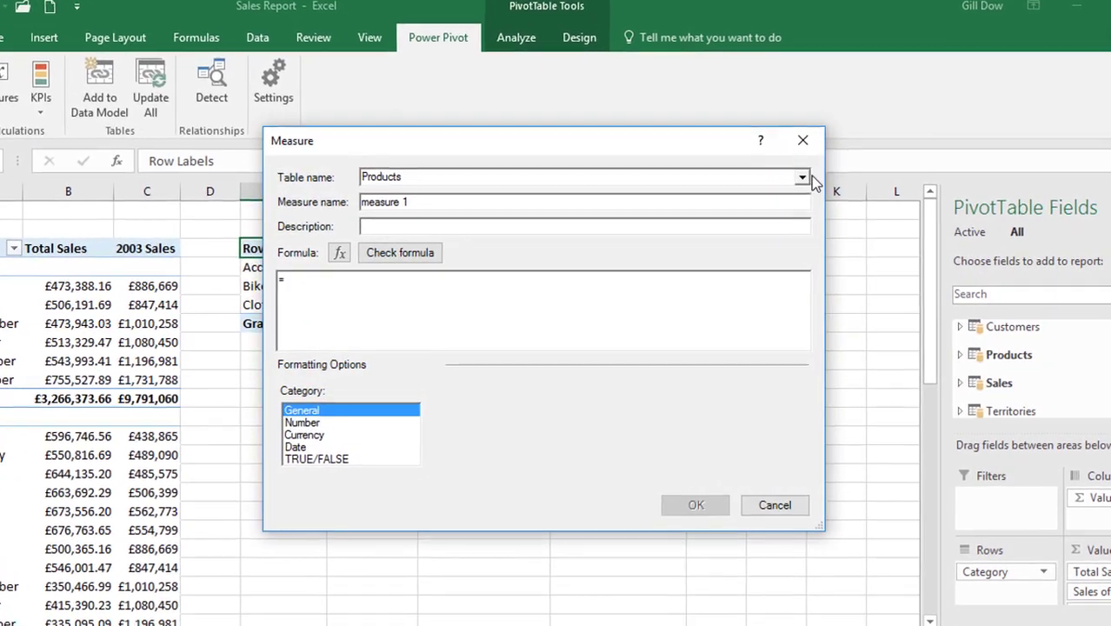
{"action": "left_click", "coordinate": [812, 181]}
{"action": "left_click", "coordinate": [706, 209]}
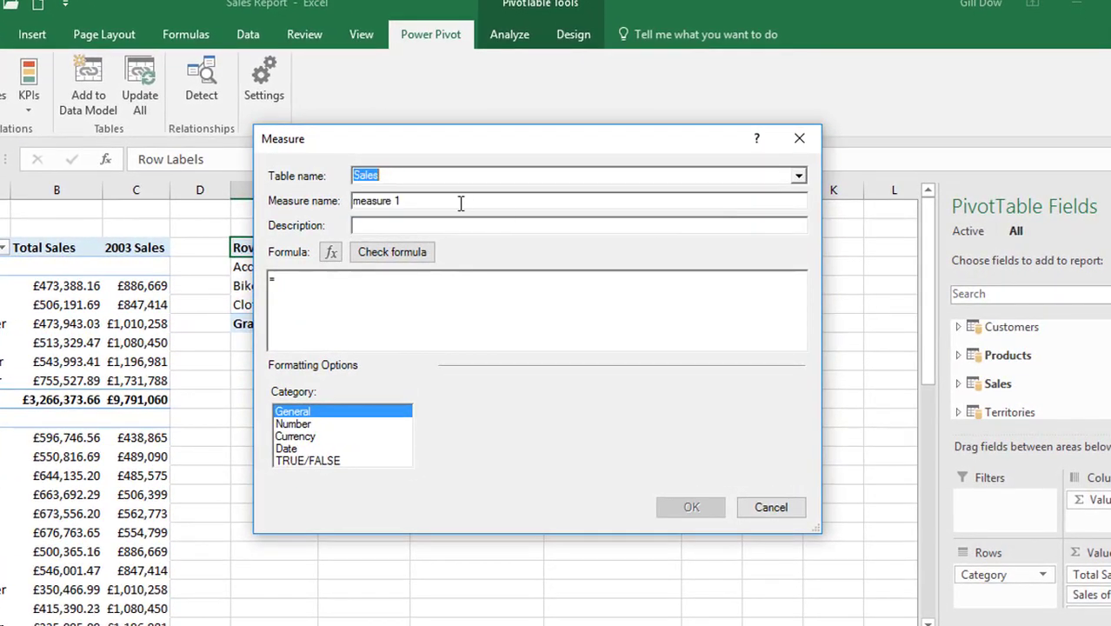
{"action": "left_click_drag", "start_coordinate": [428, 199], "coordinate": [276, 193]}
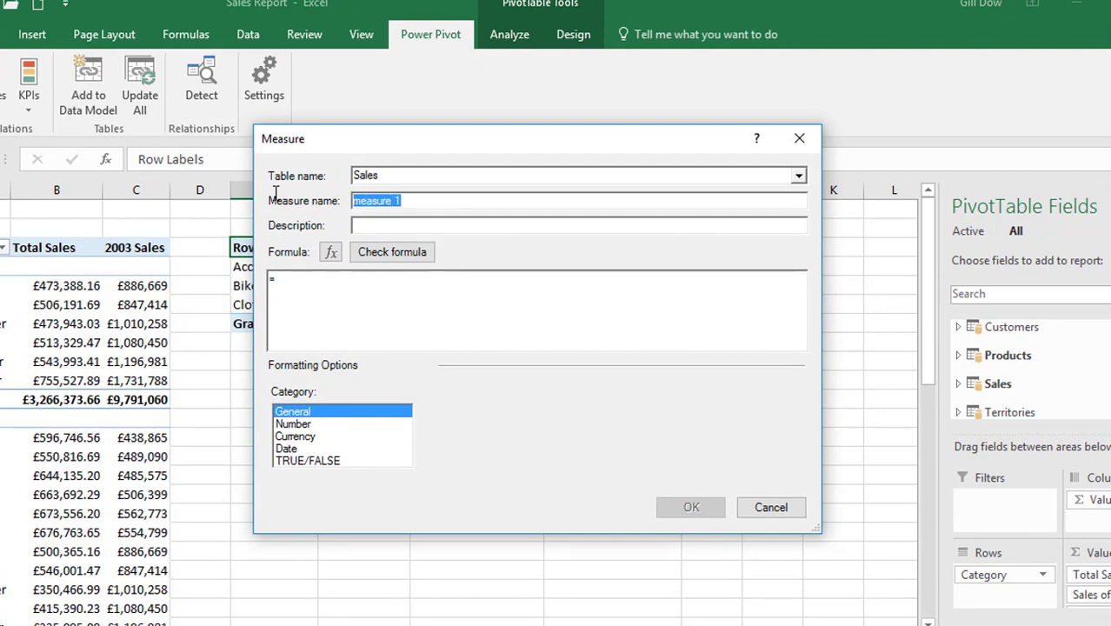
{"action": "type", "text": "Sale"}
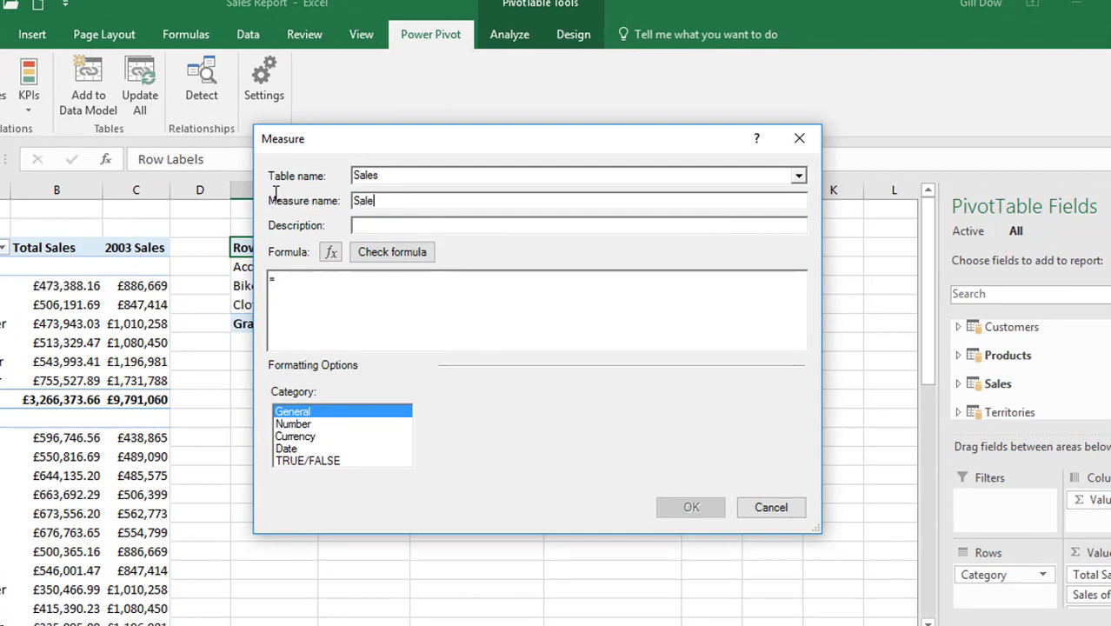
{"action": "type", "text": "s of Blue AND Red Products"}
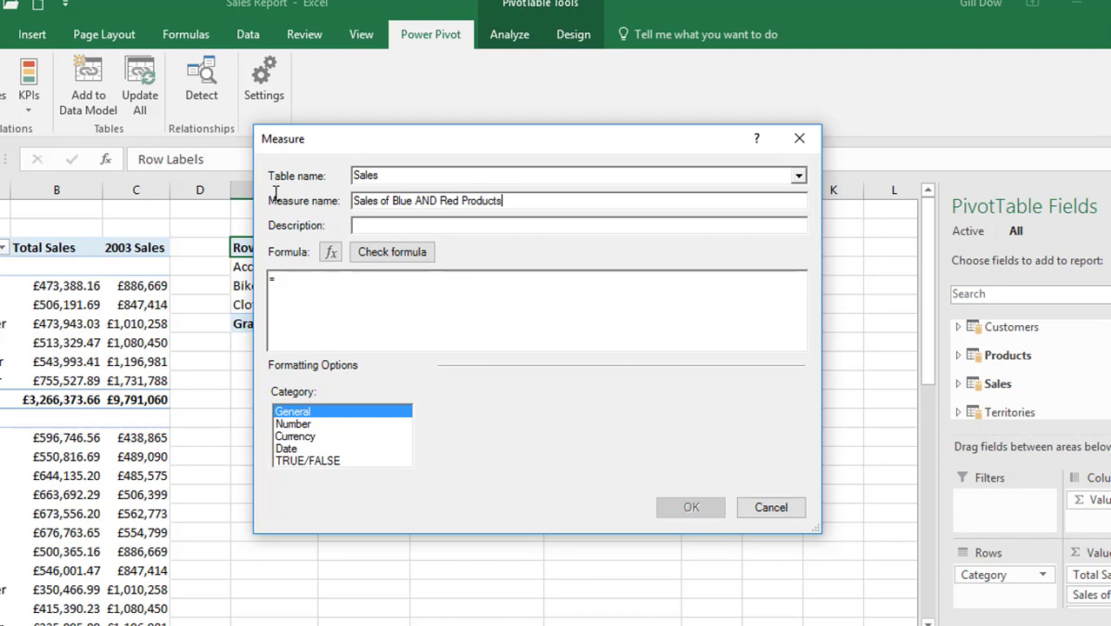
Begin the measure's formula with the CALCULATE function and the [Total Sales] measure as its expression
{"action": "left_click", "coordinate": [289, 282]}
{"action": "type", "text": "c"}
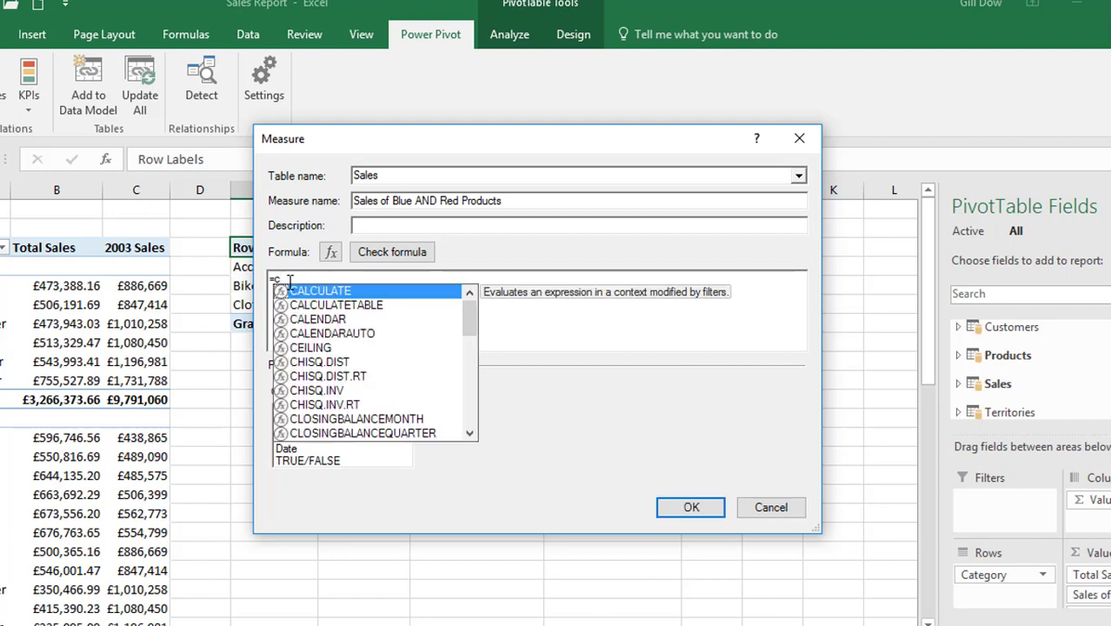
{"action": "key", "text": "Tab"}
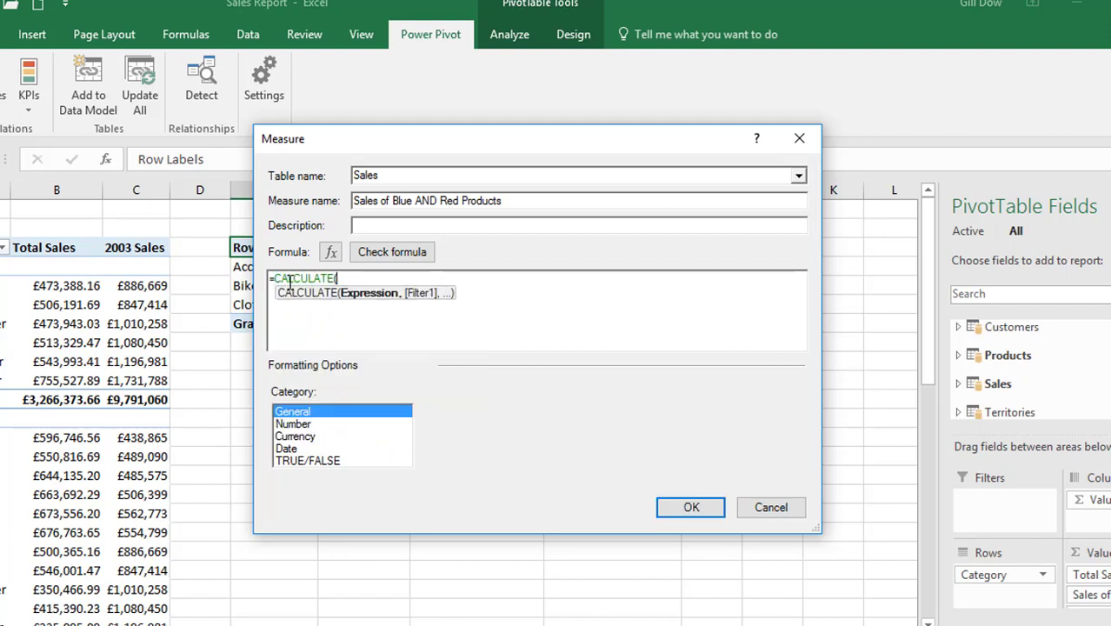
{"action": "type", "text": "totals"}
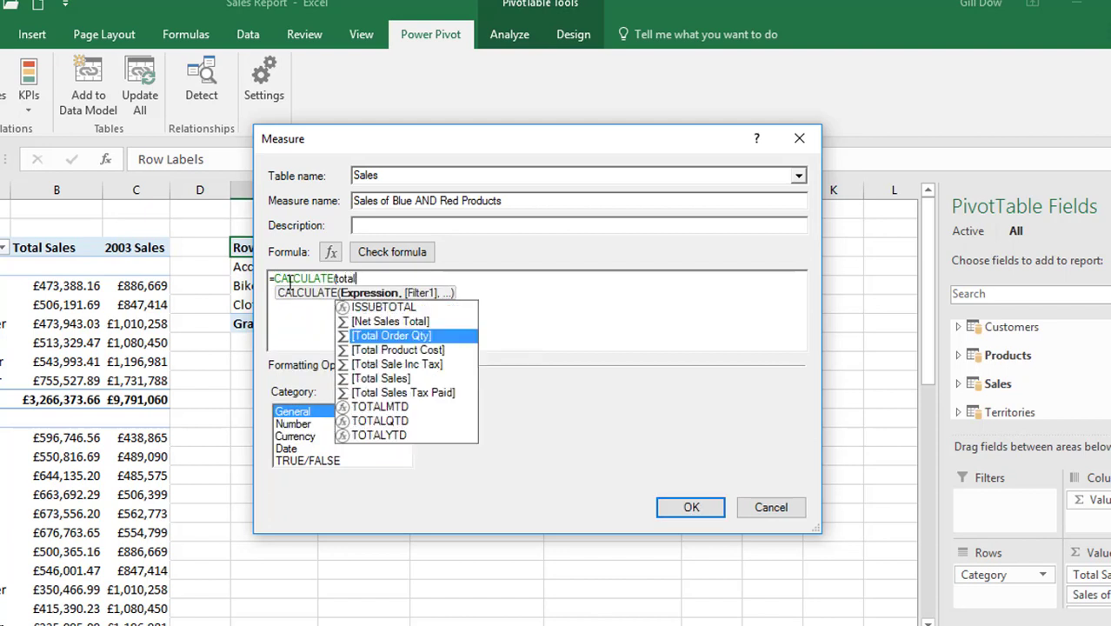
{"action": "key", "text": "BackSpace"}
{"action": "key", "text": "Down"}
{"action": "key", "text": "Down"}
{"action": "key", "text": "Down"}
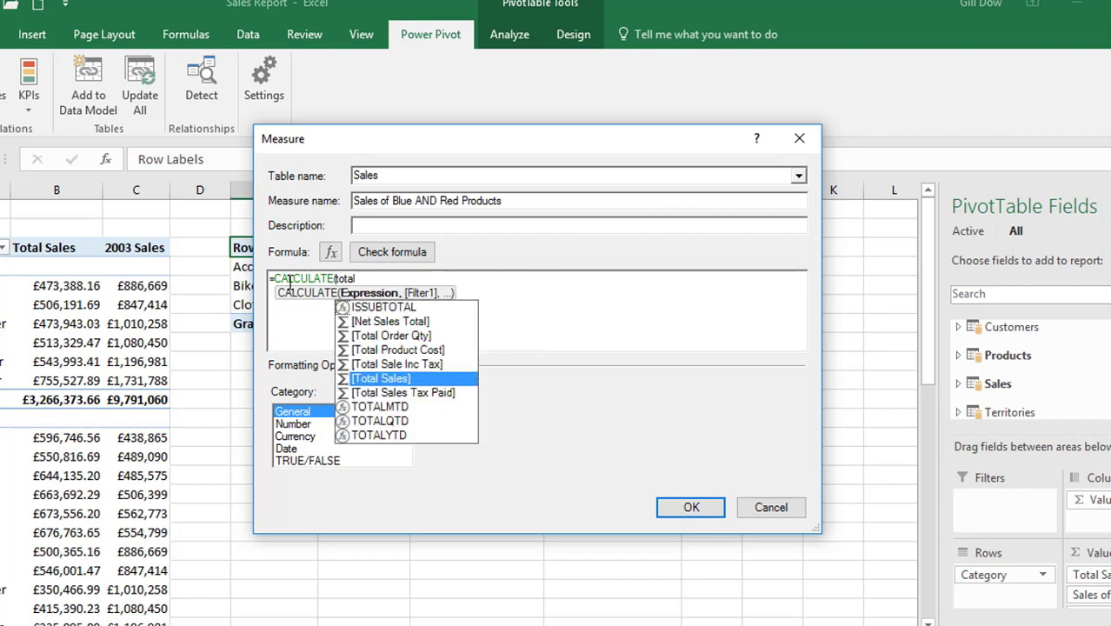
{"action": "key", "text": "Tab"}
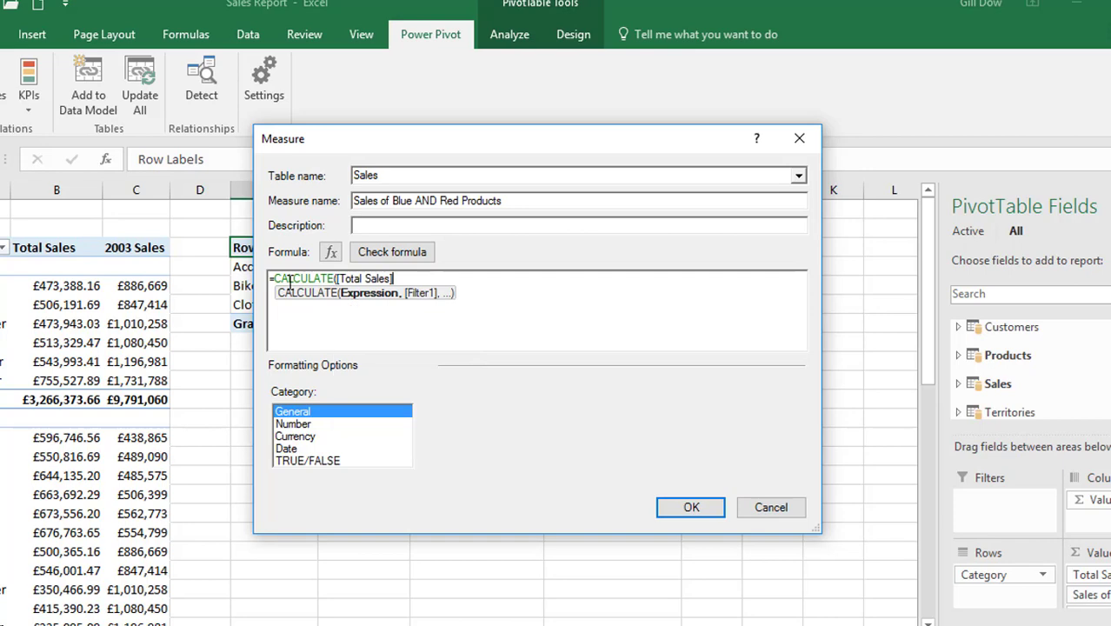
Add the filter argument Products[Color] = "Blue" to the CALCULATE formula after [Total Sales]
{"action": "type", "text": ","}
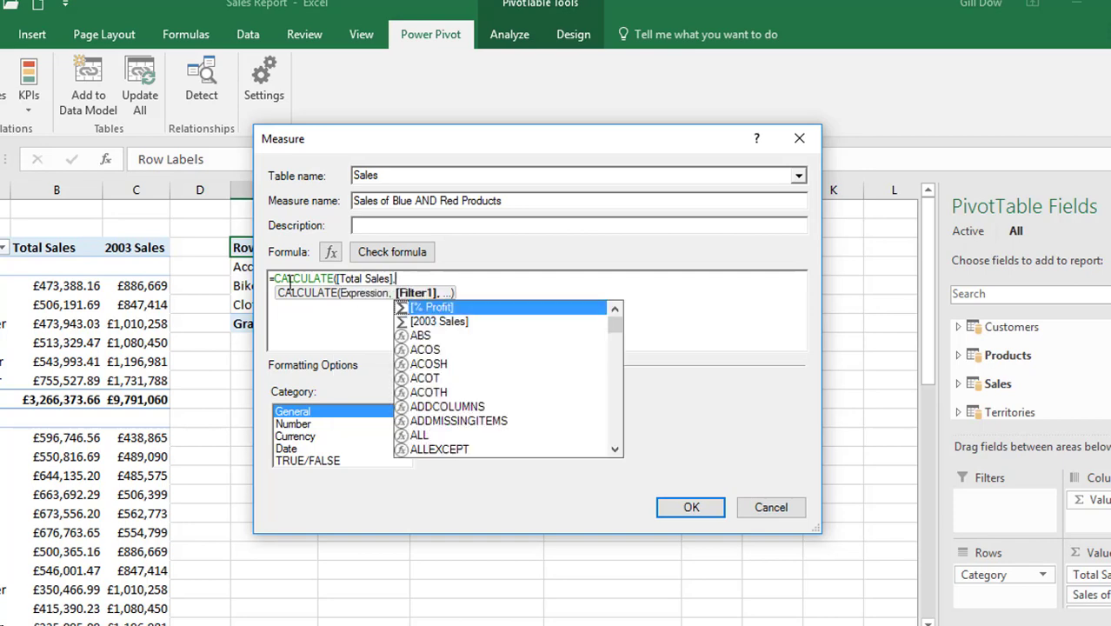
{"action": "type", "text": "product"}
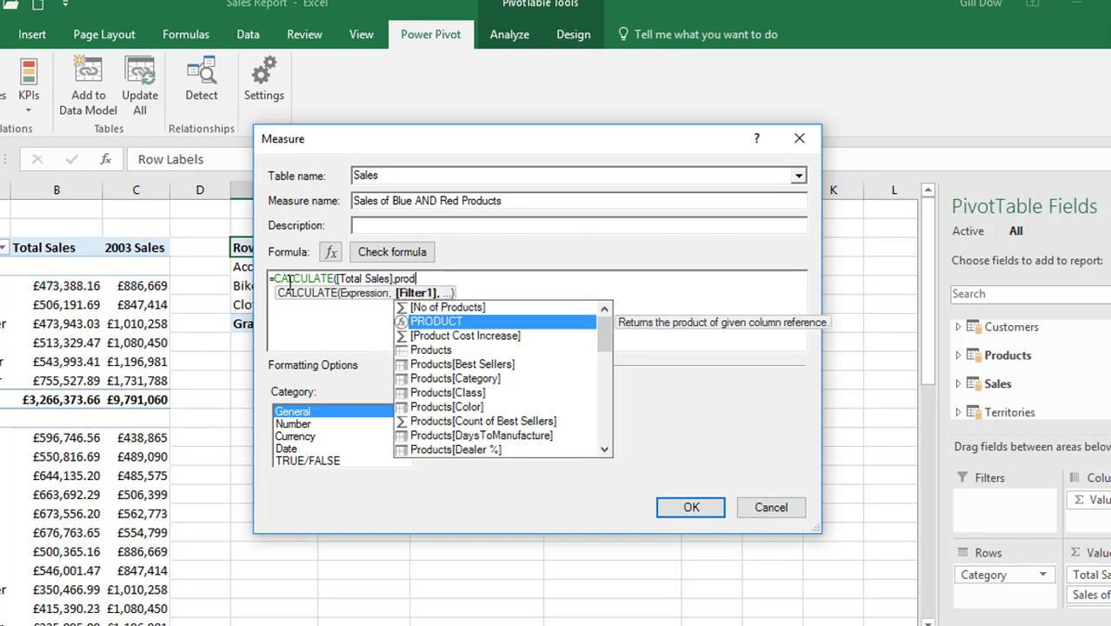
{"action": "key", "text": "Down"}
{"action": "key", "text": "Down"}
{"action": "key", "text": "Down"}
{"action": "key", "text": "Down"}
{"action": "key", "text": "Down"}
{"action": "key", "text": "Down"}
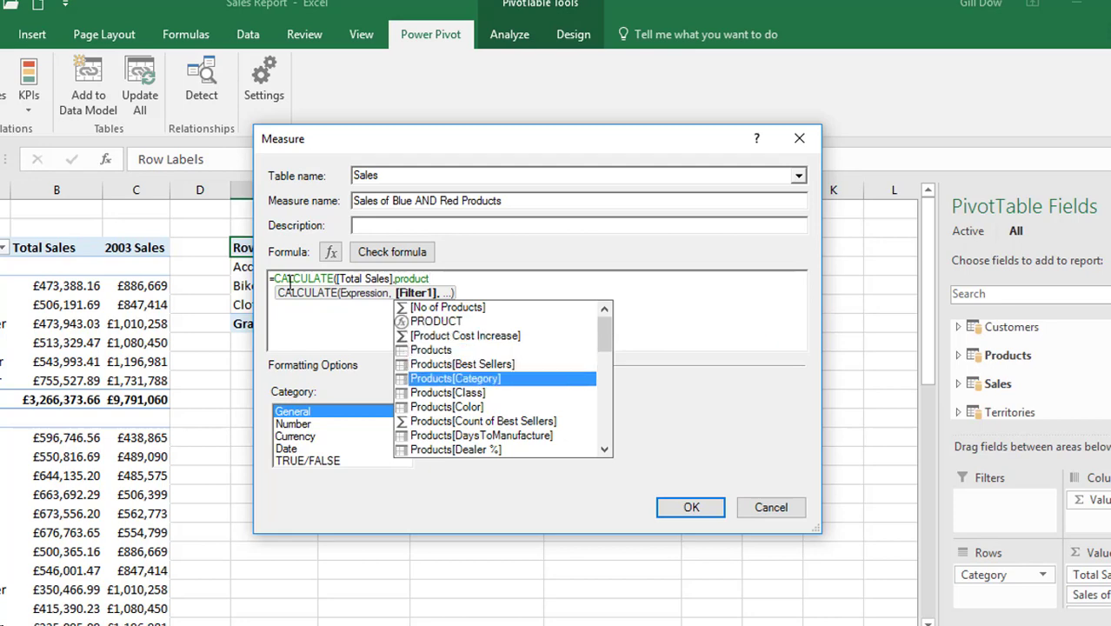
{"action": "key", "text": "Tab"}
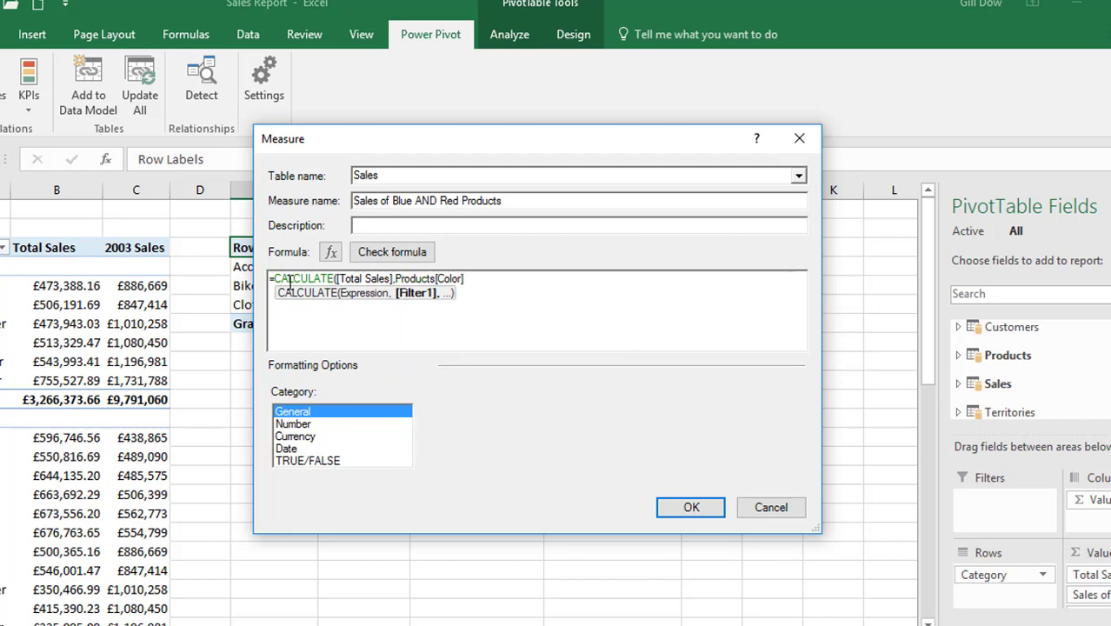
{"action": "type", "text": "= \"Blue\""}
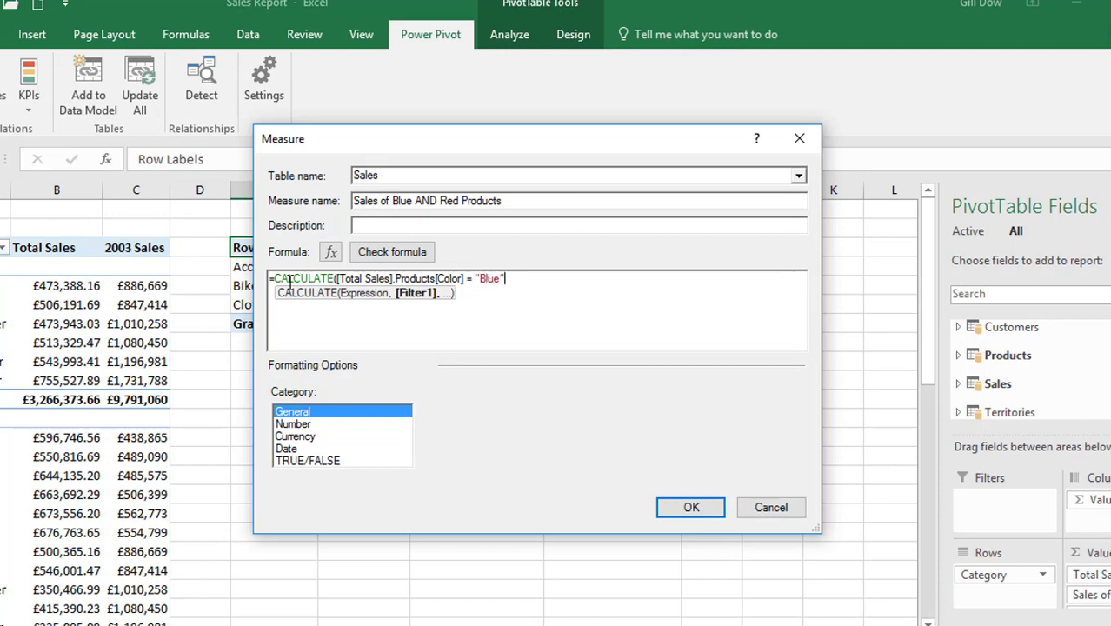
{"action": "type", "text": " AND"}
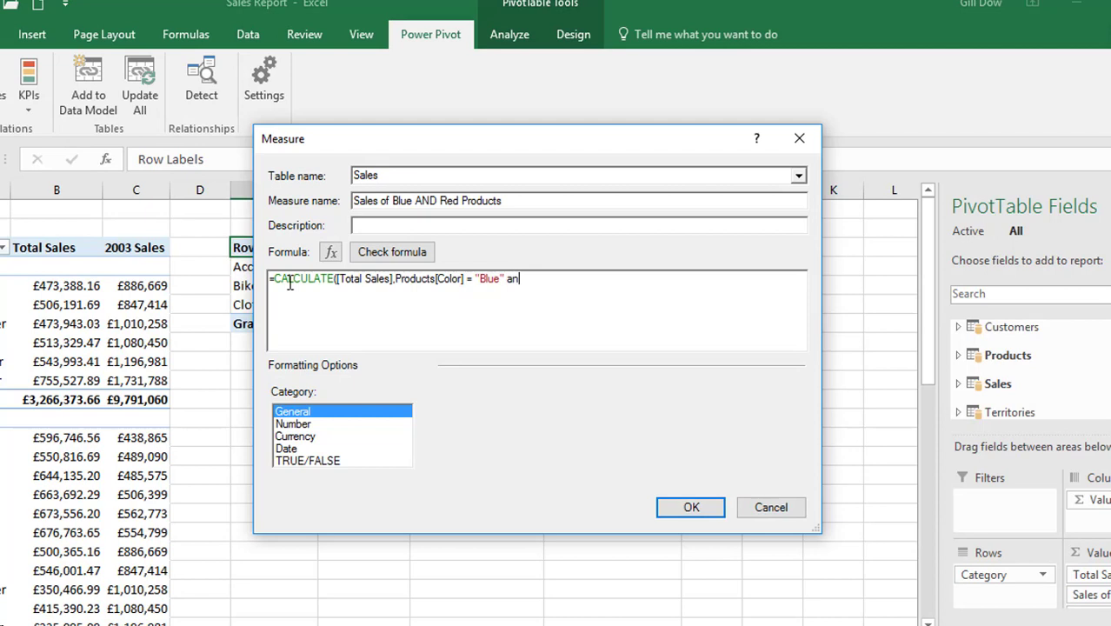
{"action": "key", "text": "BackSpace"}
{"action": "key", "text": "BackSpace"}
{"action": "key", "text": "BackSpace"}
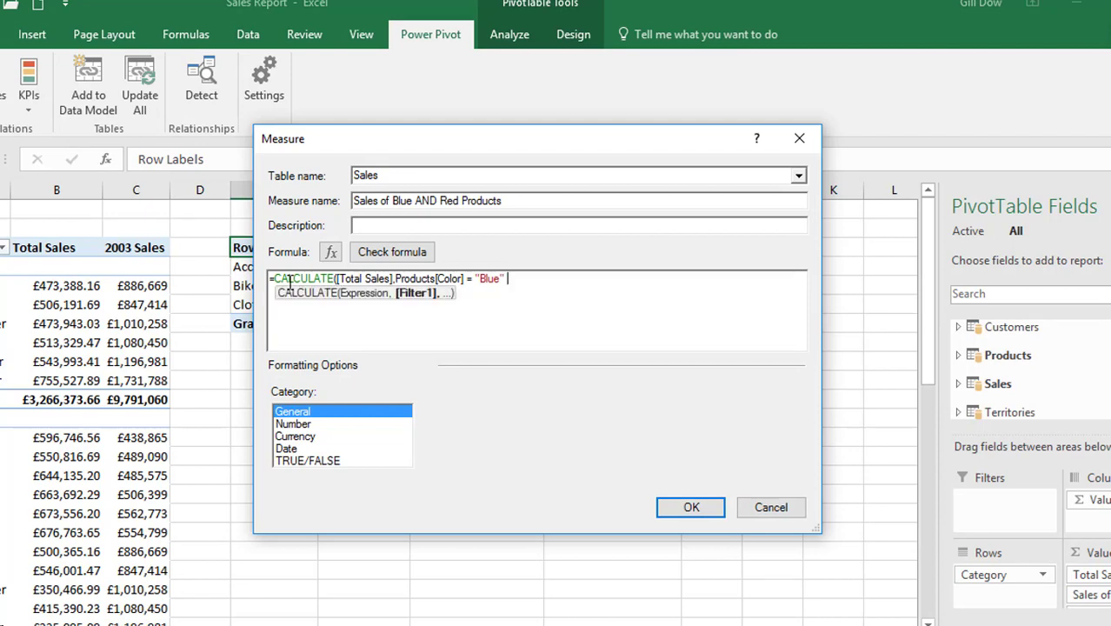
Extend the filter with && Products[Color] = "Red" and close the CALCULATE formula with a parenthesis
{"action": "type", "text": "&&"}
{"action": "type", "text": "PRODUCT"}
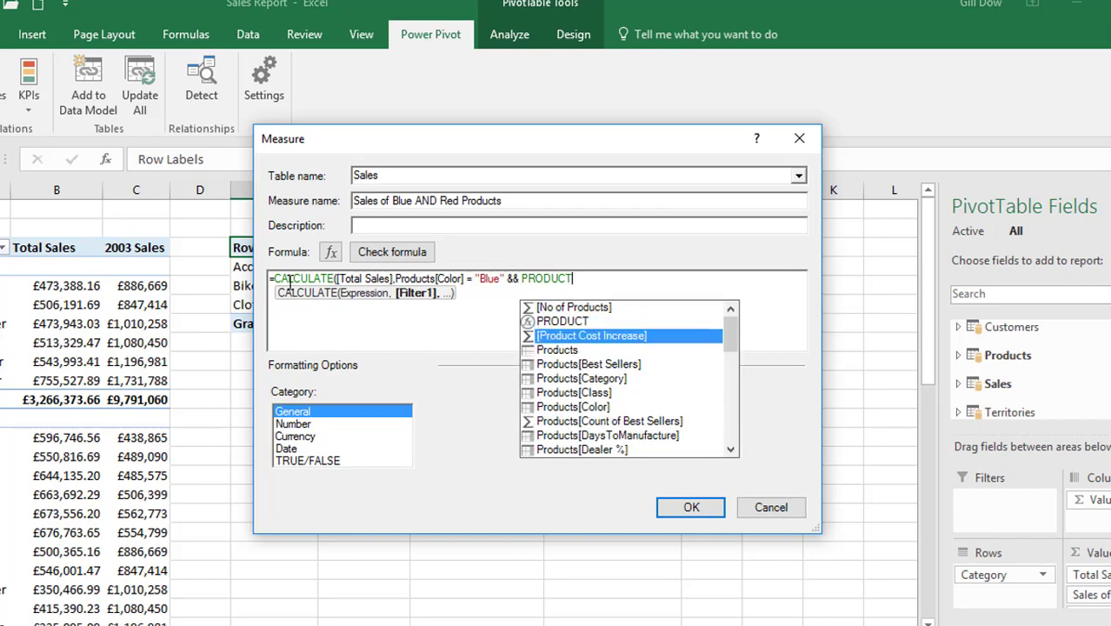
{"action": "key", "text": "Down"}
{"action": "key", "text": "Down"}
{"action": "key", "text": "Down"}
{"action": "key", "text": "Down"}
{"action": "key", "text": "Down"}
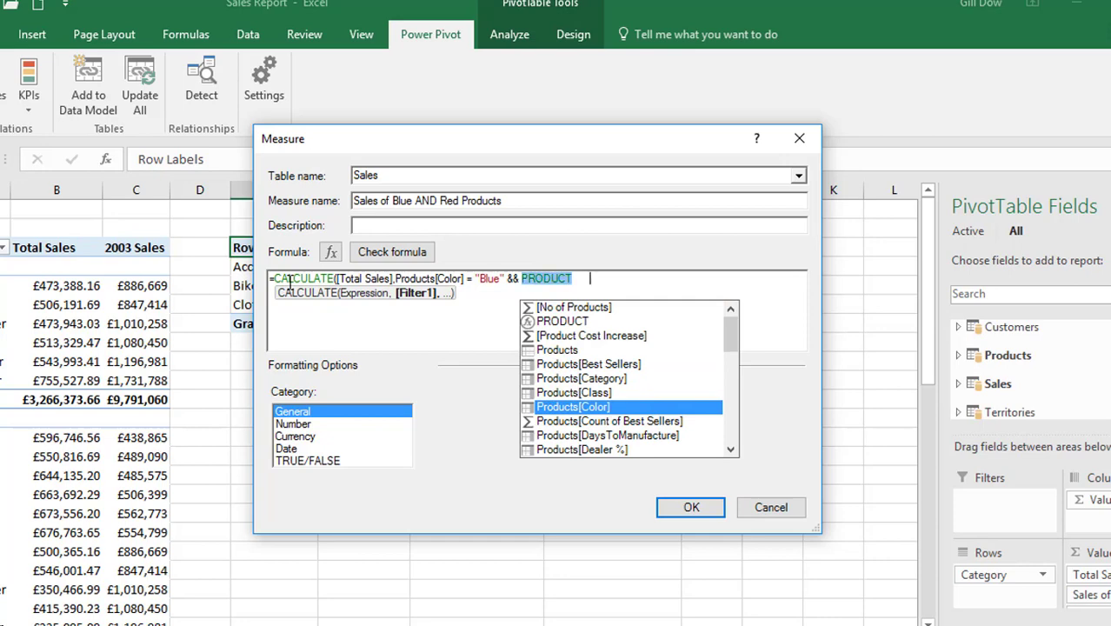
{"action": "key", "text": "Tab"}
{"action": "type", "text": "= \""}
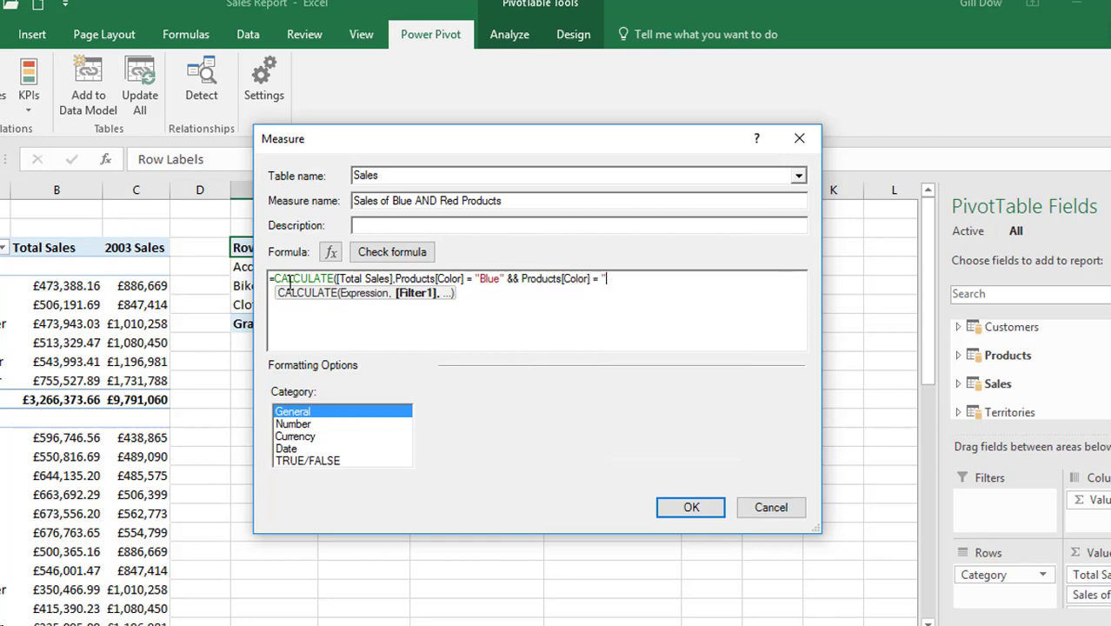
{"action": "type", "text": "Red\")"}
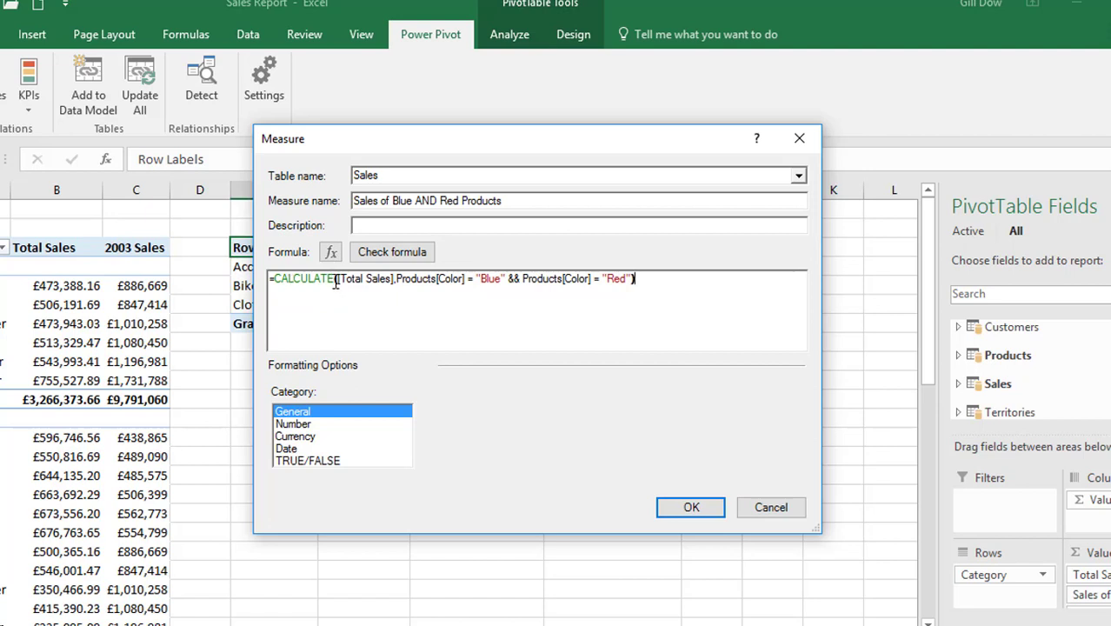
Format the Sales of Blue AND Red Products measure as £ currency with 0 decimal places, check its formula and create it
{"action": "left_click", "coordinate": [311, 436]}
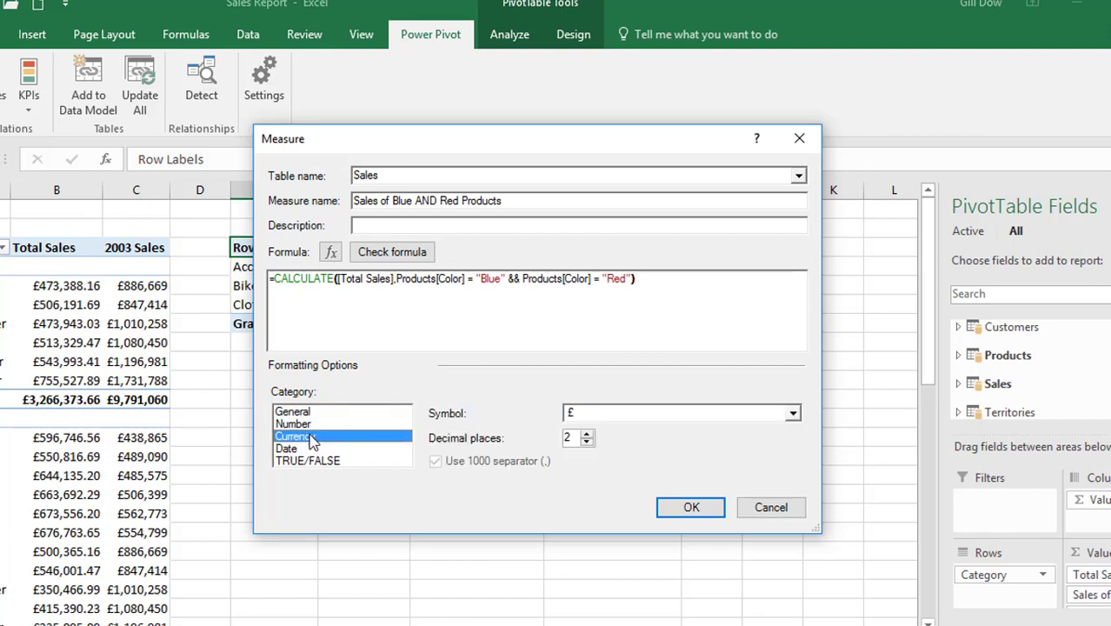
{"action": "left_click", "coordinate": [587, 442]}
{"action": "left_click", "coordinate": [587, 441]}
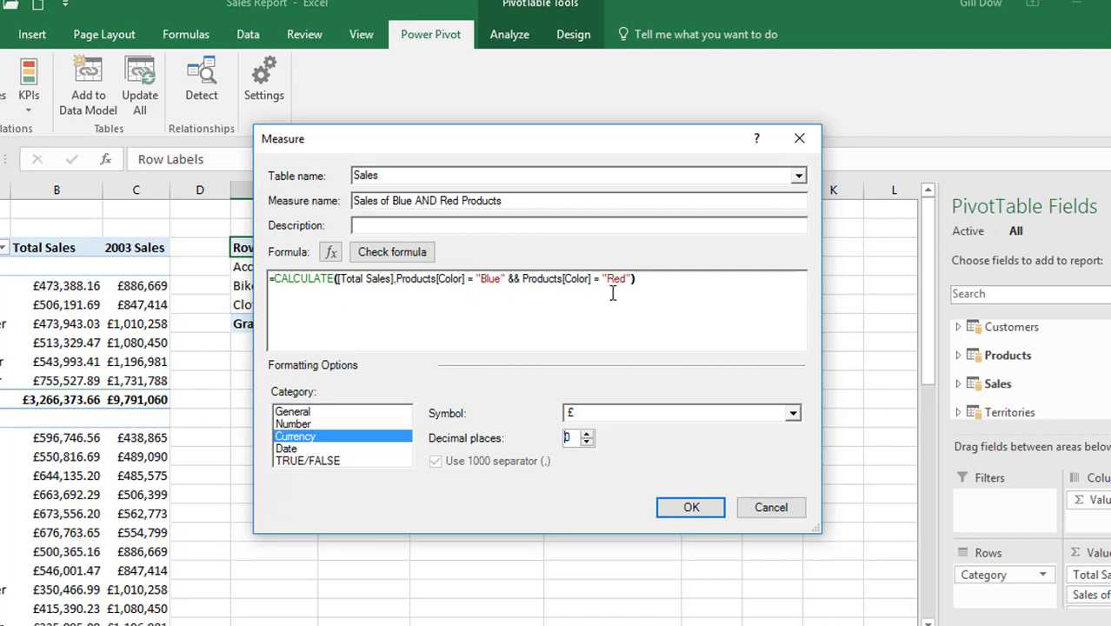
{"action": "left_click", "coordinate": [406, 252]}
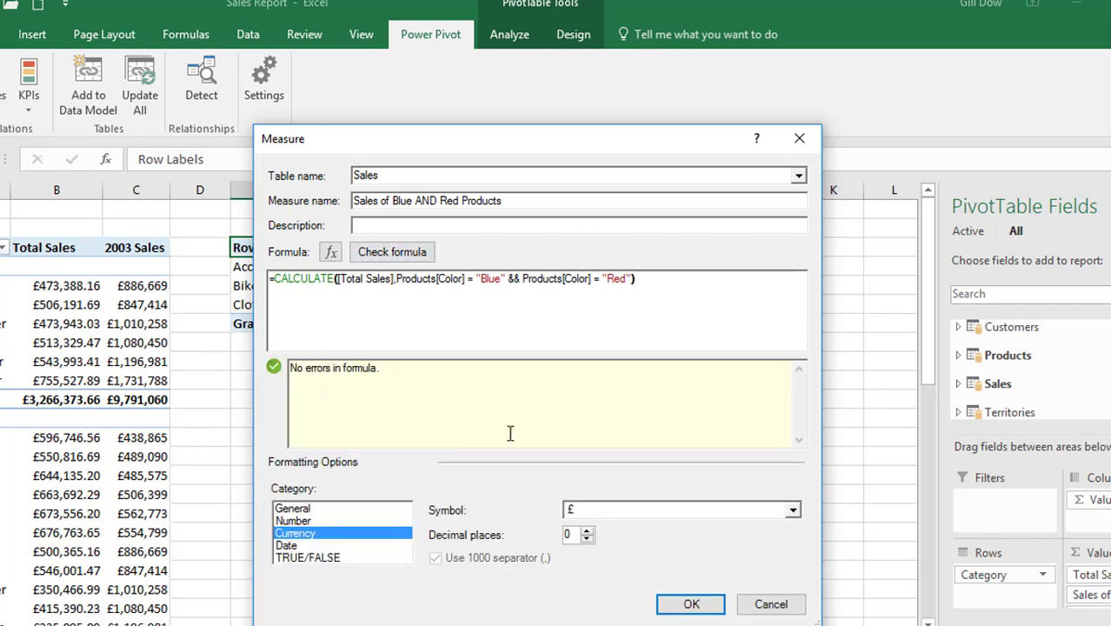
{"action": "left_click", "coordinate": [695, 604]}
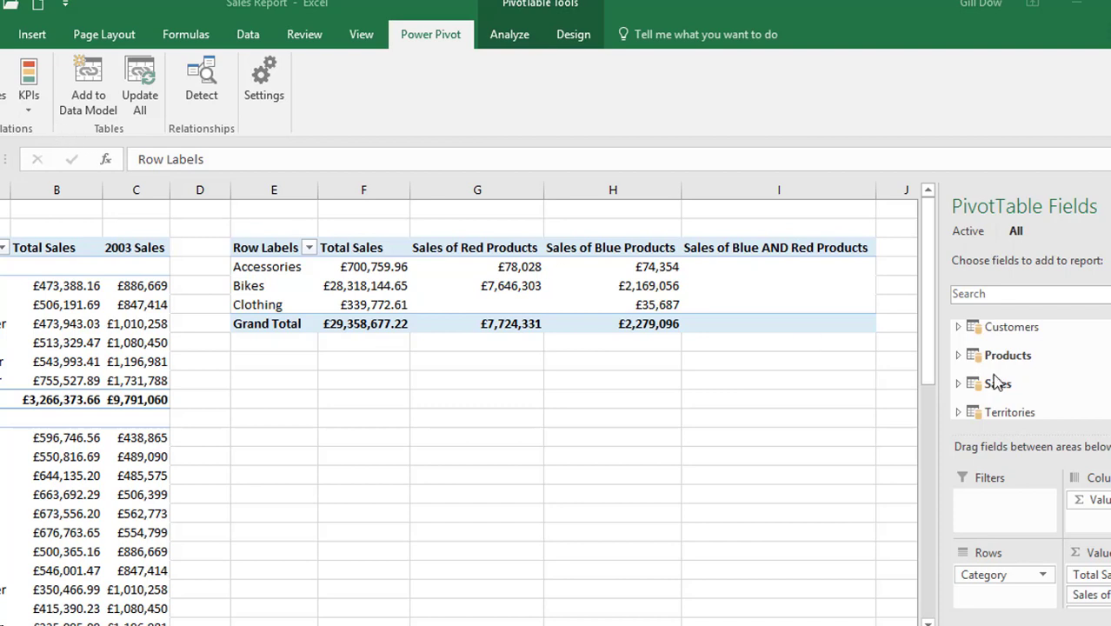
Start another new measure in the Sales table and name it Sales of Blue OR Red Products
{"action": "left_click", "coordinate": [743, 308]}
{"action": "left_click", "coordinate": [5, 87]}
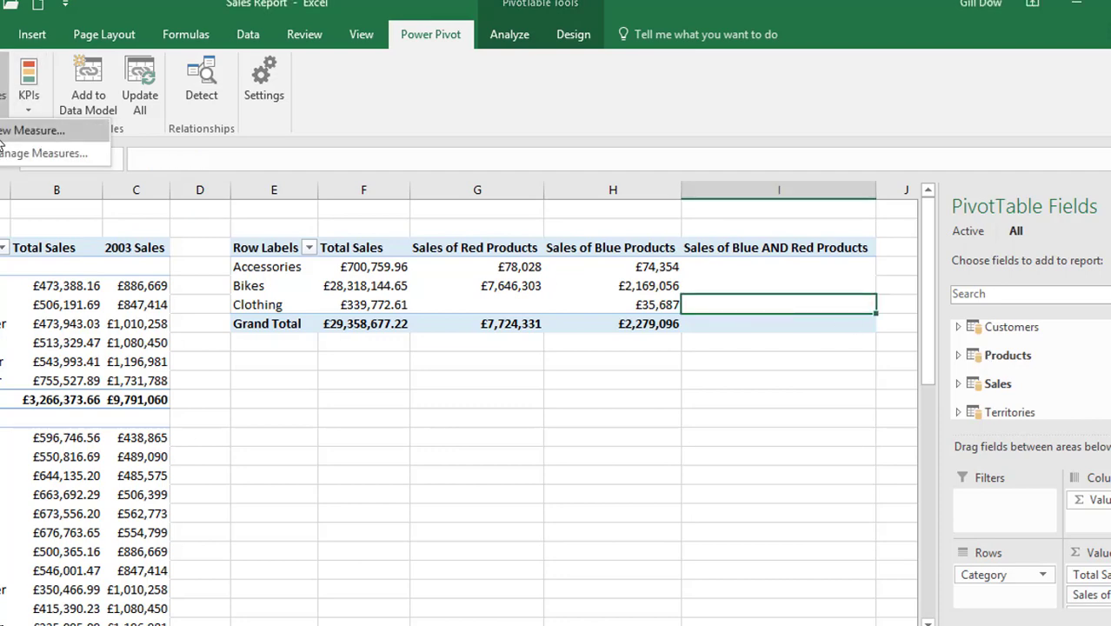
{"action": "left_click", "coordinate": [9, 137]}
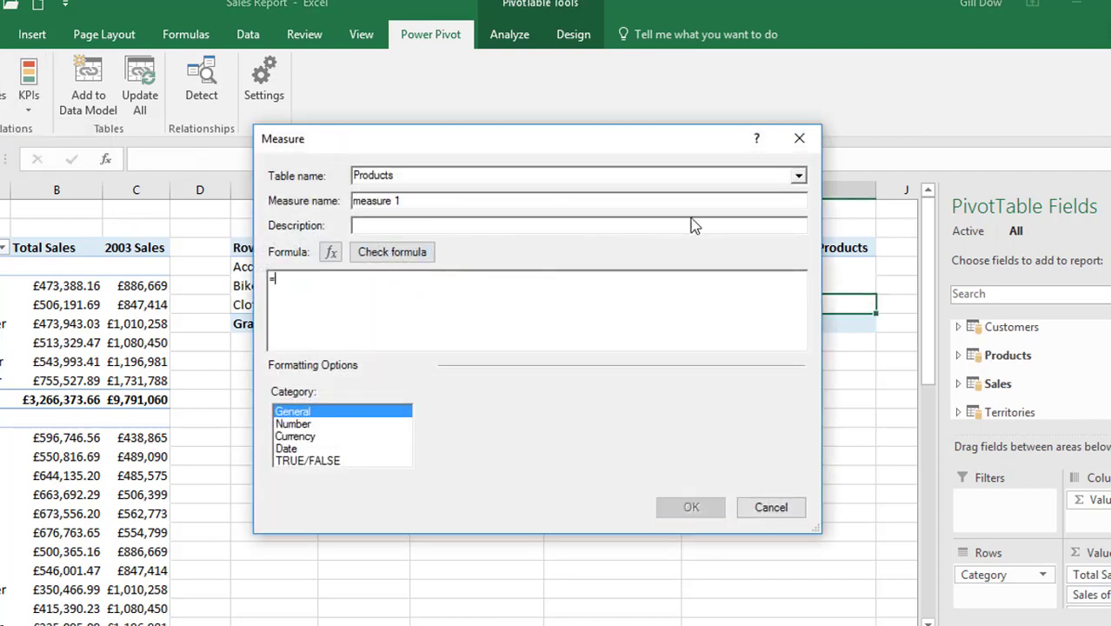
{"action": "left_click", "coordinate": [798, 176]}
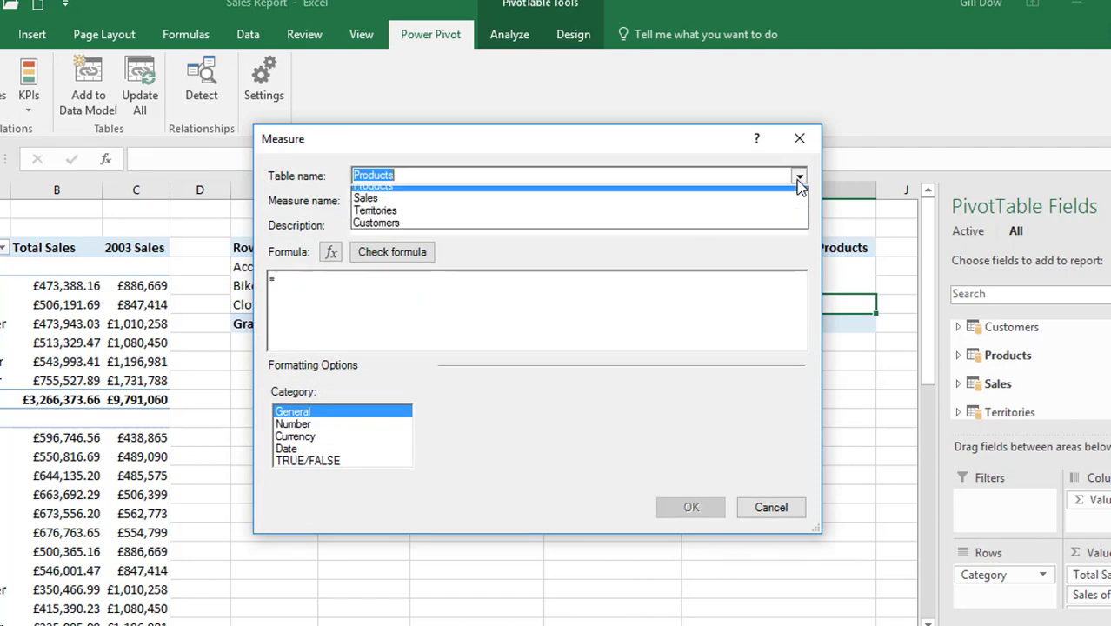
{"action": "left_click", "coordinate": [761, 213]}
{"action": "left_click", "coordinate": [434, 204]}
{"action": "left_click_drag", "start_coordinate": [414, 203], "coordinate": [313, 204]}
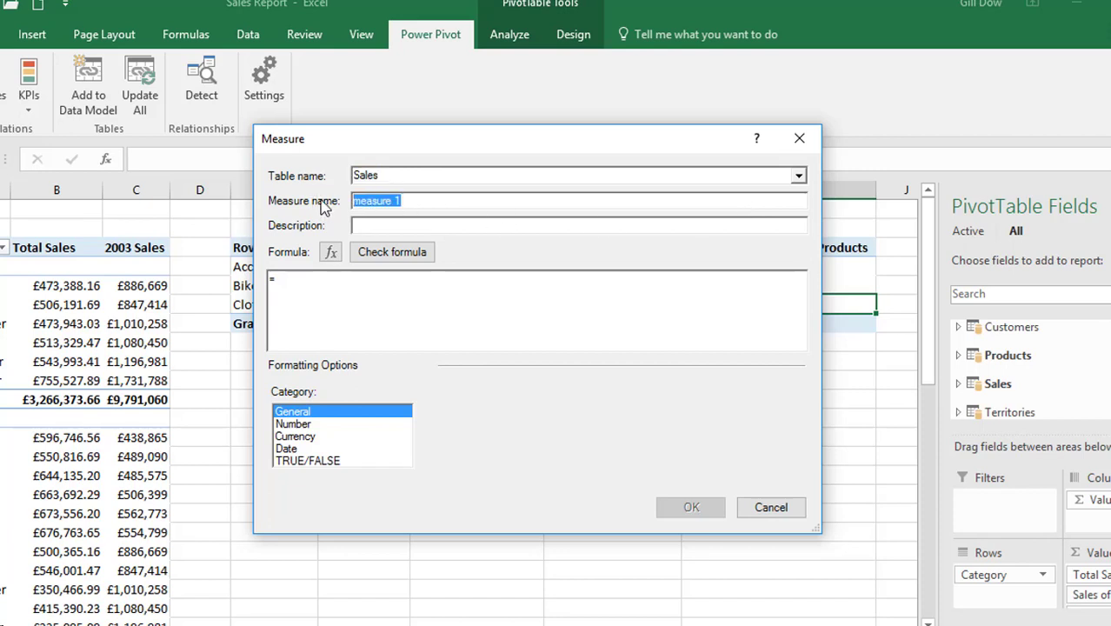
{"action": "type", "text": "Sale"}
{"action": "key", "text": "BackSpace"}
{"action": "type", "text": "es of Blue OR "}
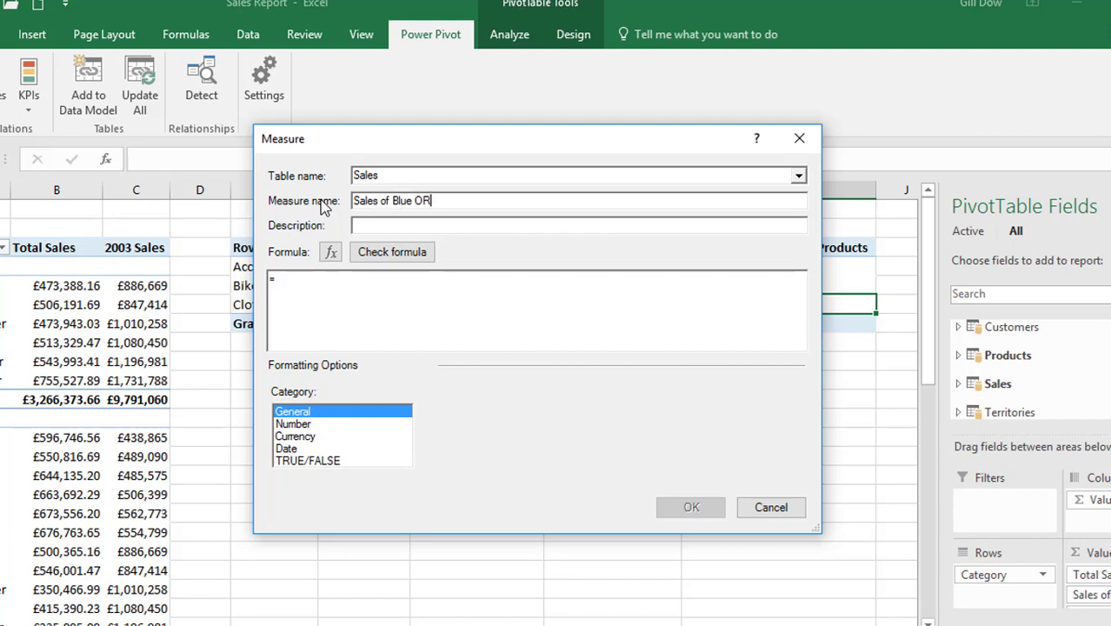
{"action": "type", "text": "Red Products"}
Begin the Sales of Blue OR Red Products formula with CALCULATE and [Total Sales] as its expression
{"action": "left_click", "coordinate": [341, 280]}
{"action": "type", "text": "cal"}
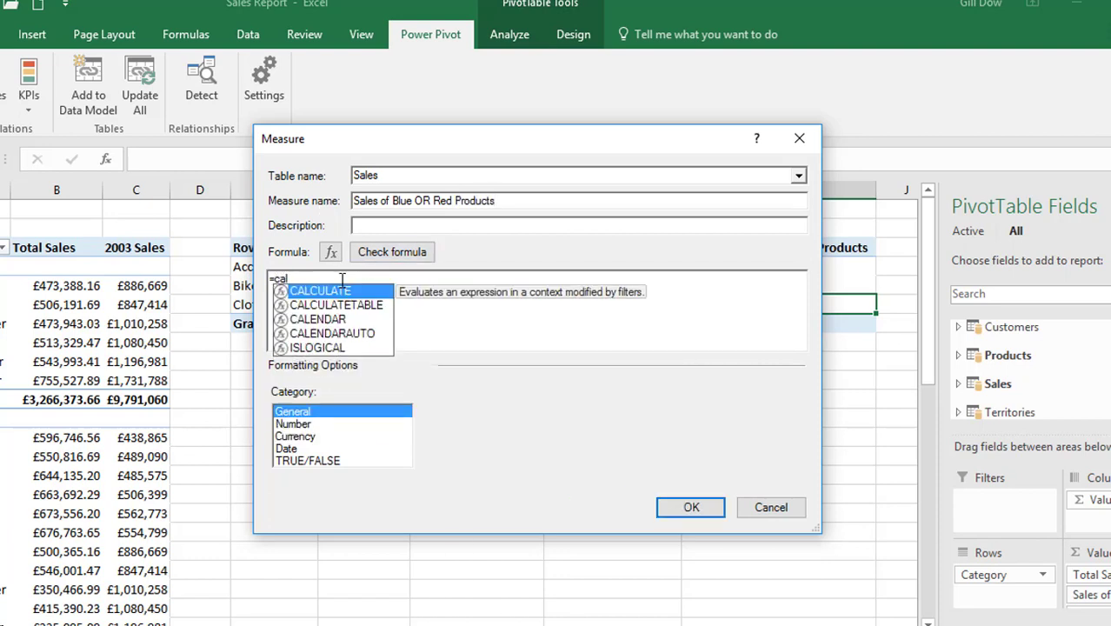
{"action": "key", "text": "Tab"}
{"action": "type", "text": "total "}
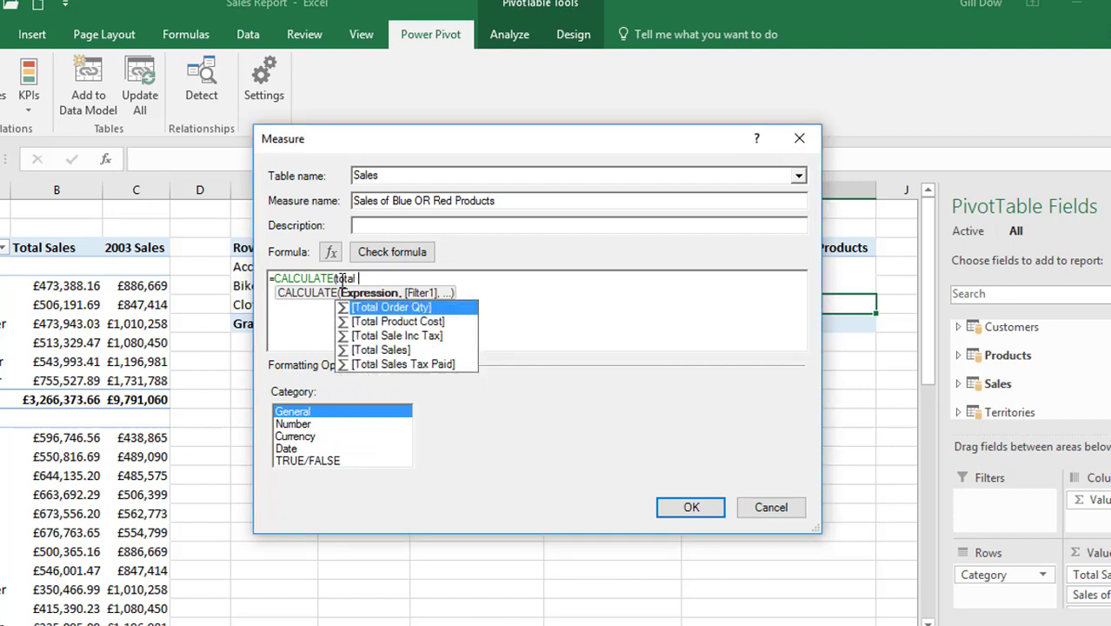
{"action": "type", "text": "sales"}
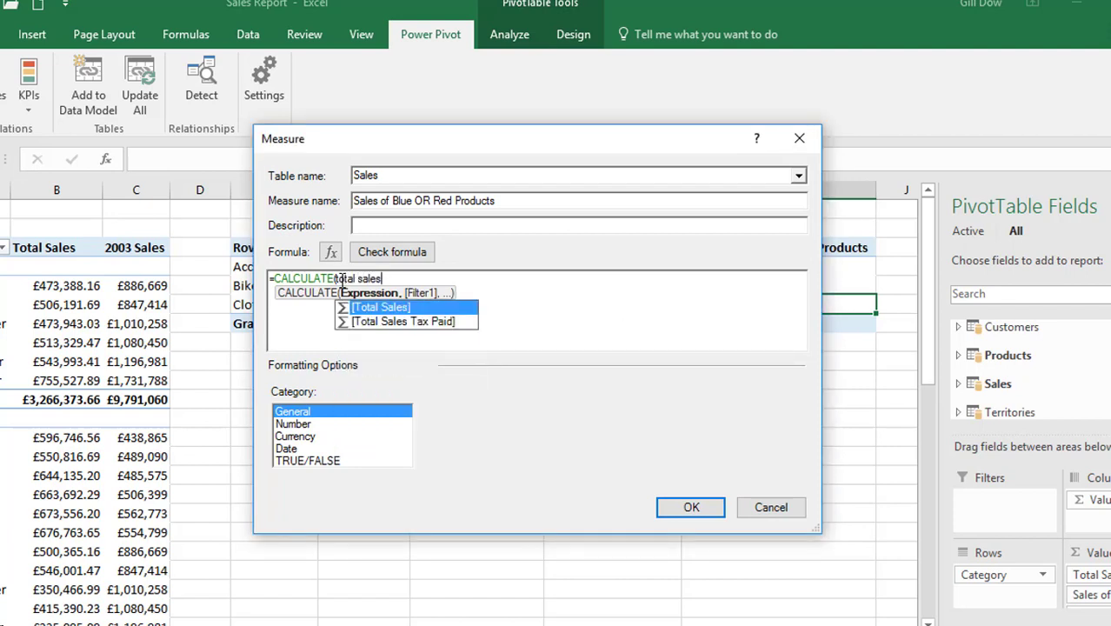
{"action": "key", "text": "Tab"}
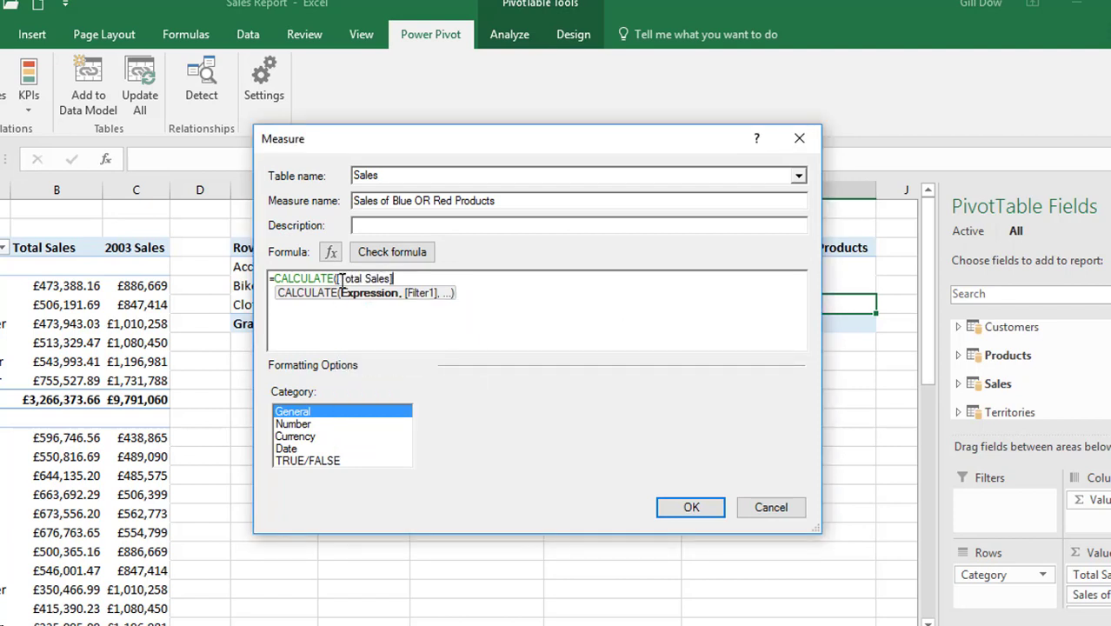
Add the filter Products[Color] = "Blue" as the first filter argument of the CALCULATE formula
{"action": "type", "text": ", pr"}
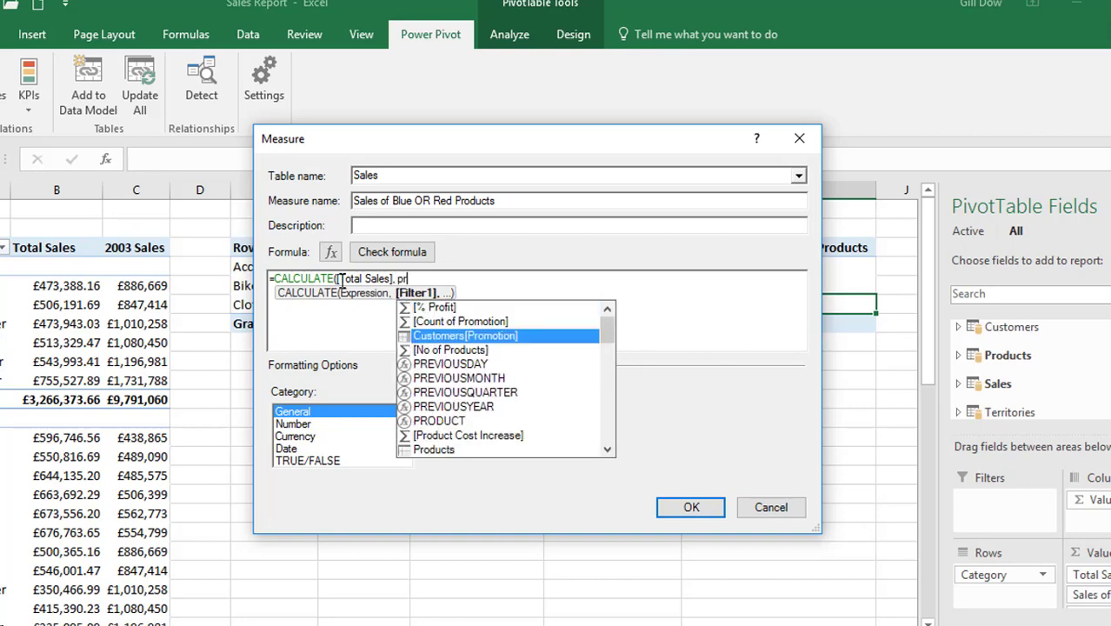
{"action": "type", "text": "oducts"}
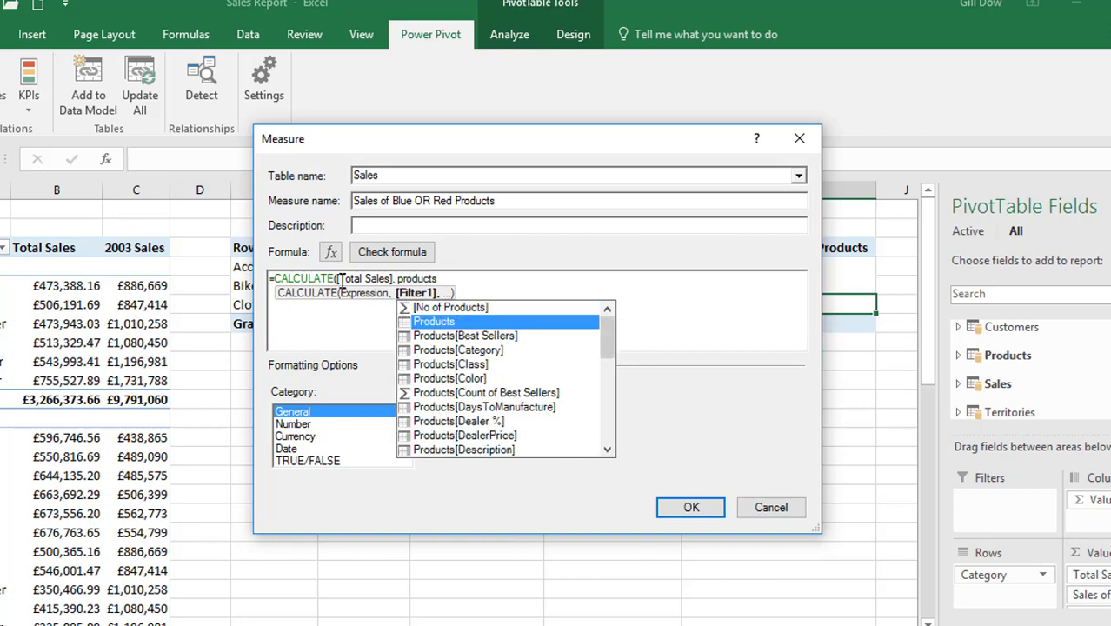
{"action": "key", "text": "Down"}
{"action": "key", "text": "Down"}
{"action": "key", "text": "Down"}
{"action": "key", "text": "Tab"}
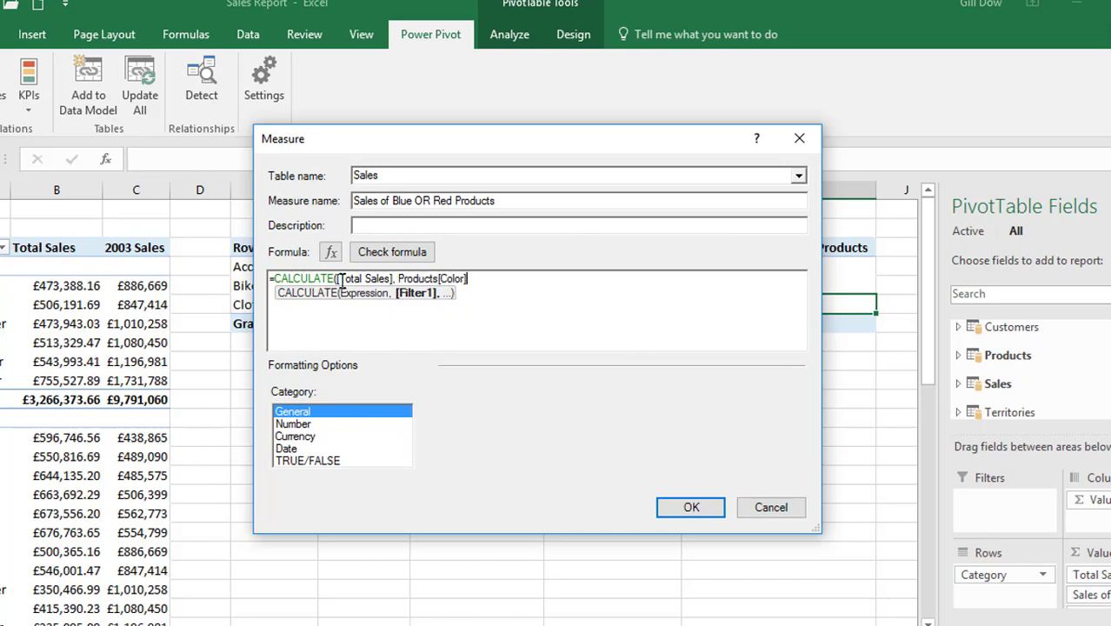
{"action": "type", "text": "= \"Bl"}
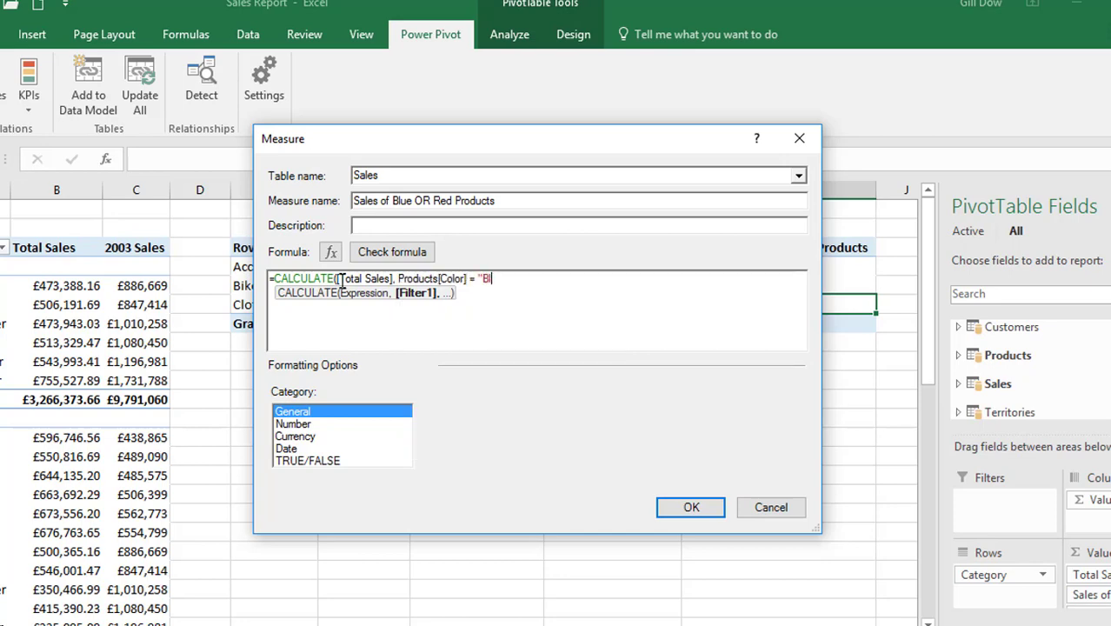
{"action": "type", "text": "ue\""}
Extend the filter with || Products[Color] = "Red" and close the CALCULATE formula with a parenthesis
{"action": "type", "text": "|| product"}
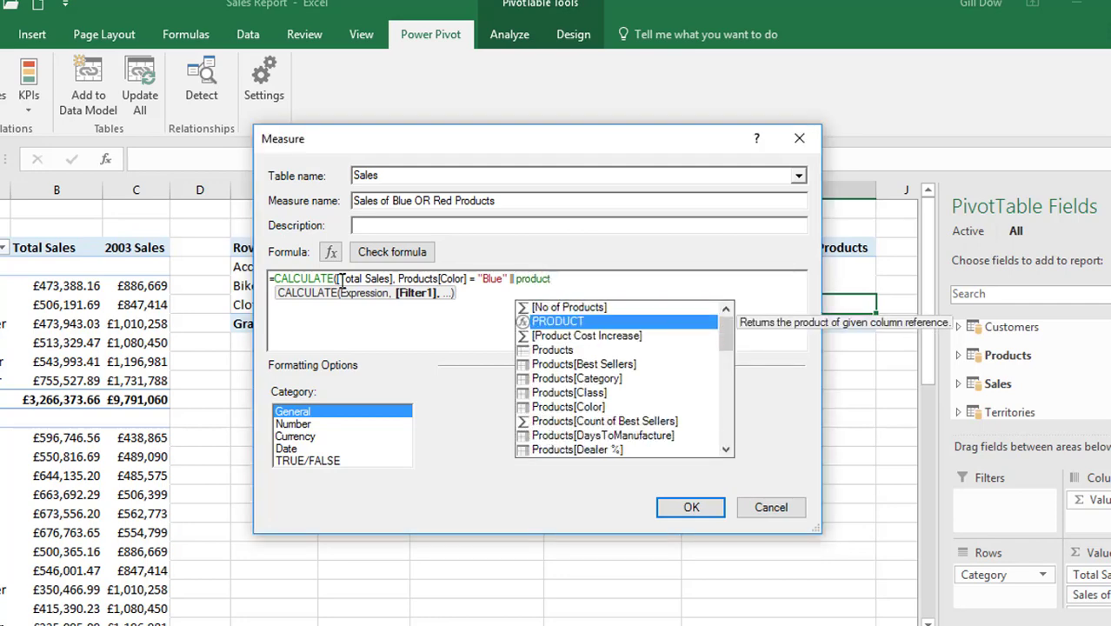
{"action": "key", "text": "Down"}
{"action": "key", "text": "Down"}
{"action": "key", "text": "Down"}
{"action": "key", "text": "Down"}
{"action": "key", "text": "Down"}
{"action": "key", "text": "Down"}
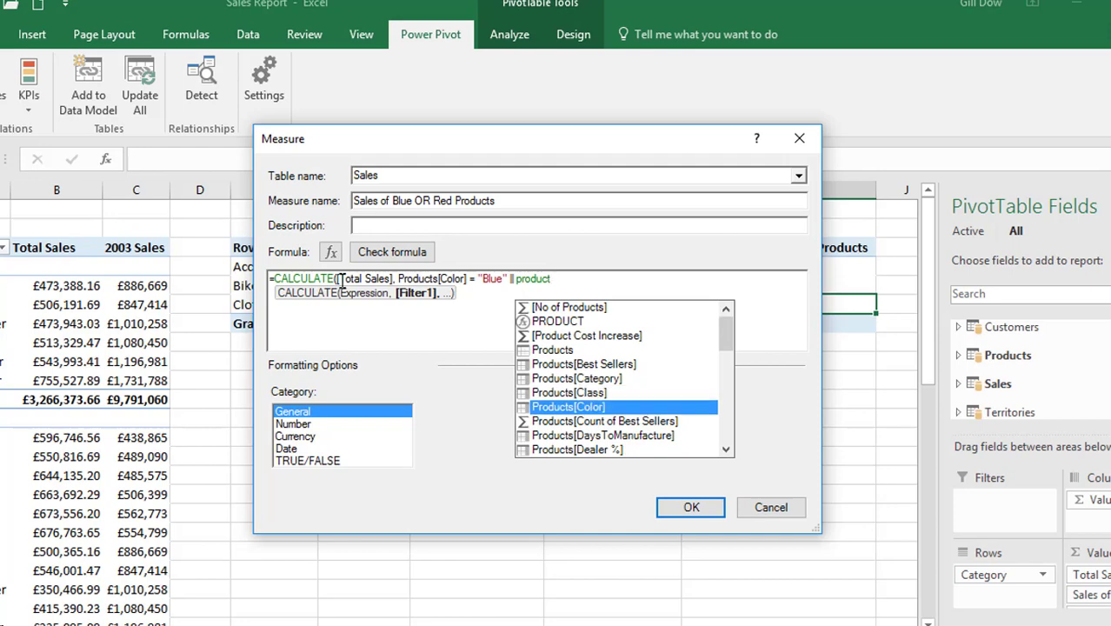
{"action": "key", "text": "Tab"}
{"action": "type", "text": "= \""}
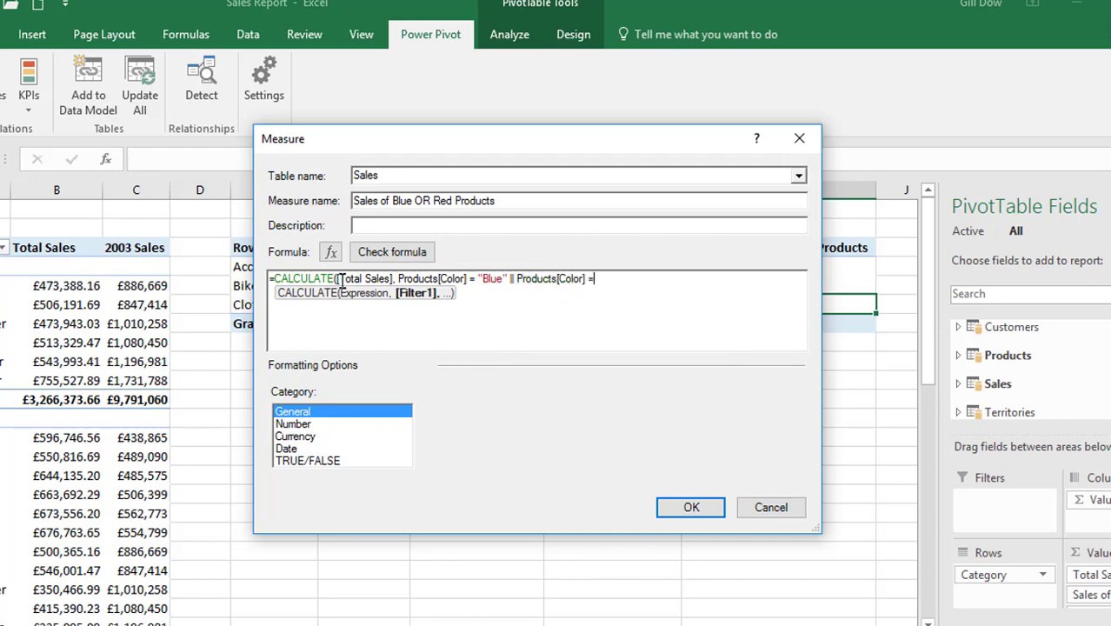
{"action": "type", "text": "Red\")"}
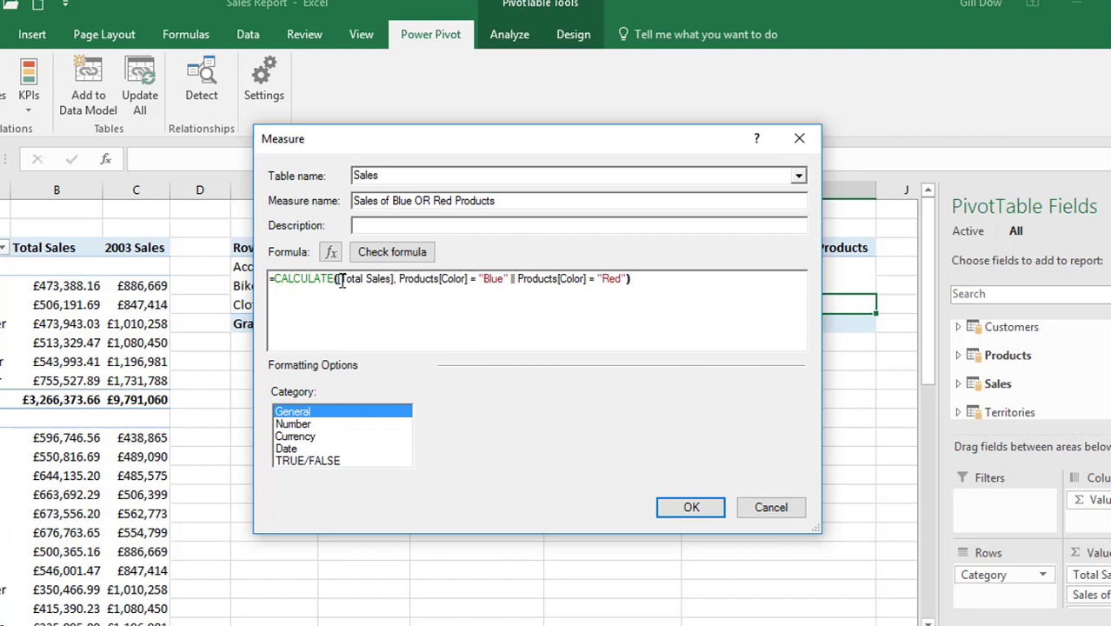
Format the Sales of Blue OR Red Products measure as £ currency with 0 decimal places, check its formula and create it
{"action": "left_click", "coordinate": [323, 435]}
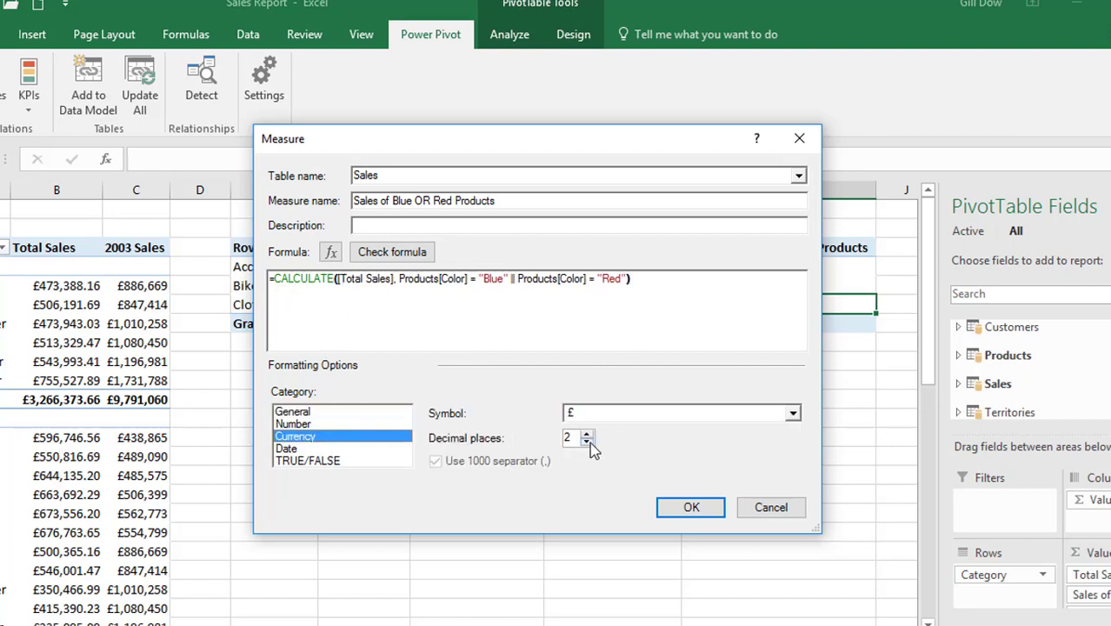
{"action": "left_click", "coordinate": [587, 442]}
{"action": "left_click", "coordinate": [587, 442]}
{"action": "left_click", "coordinate": [416, 252]}
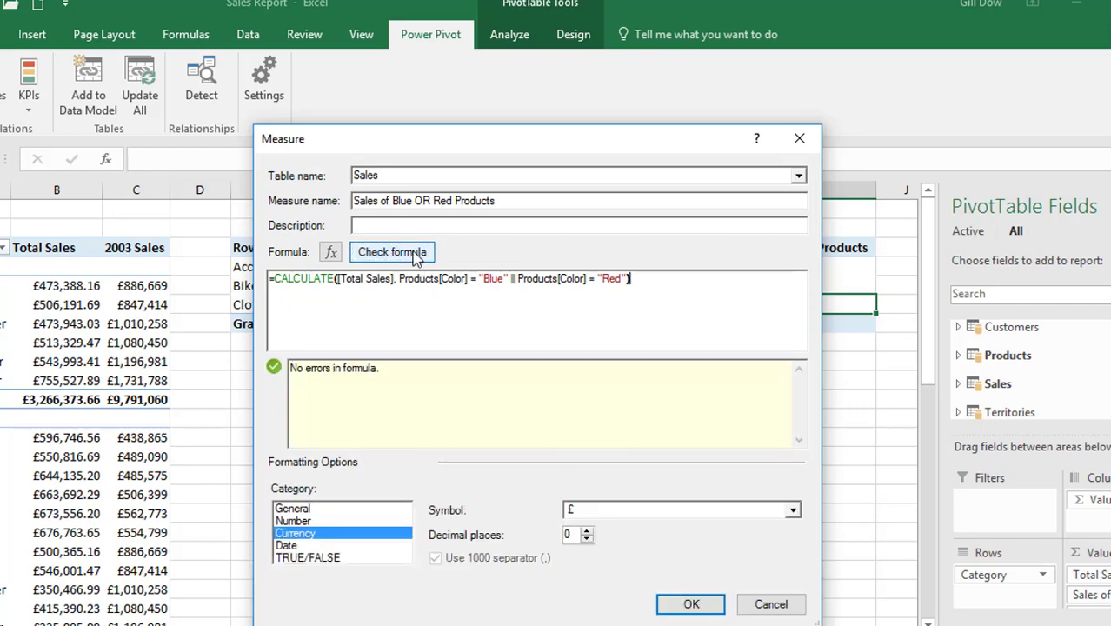
{"action": "left_click", "coordinate": [689, 604]}
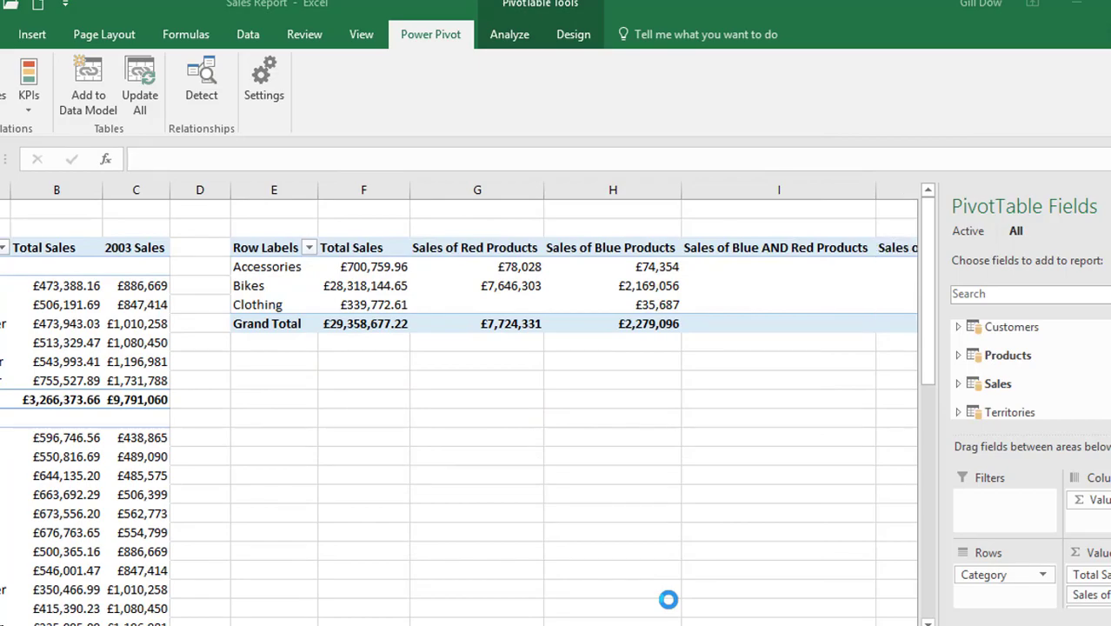
{"action": "left_click_drag", "start_coordinate": [814, 623], "coordinate": [836, 624]}
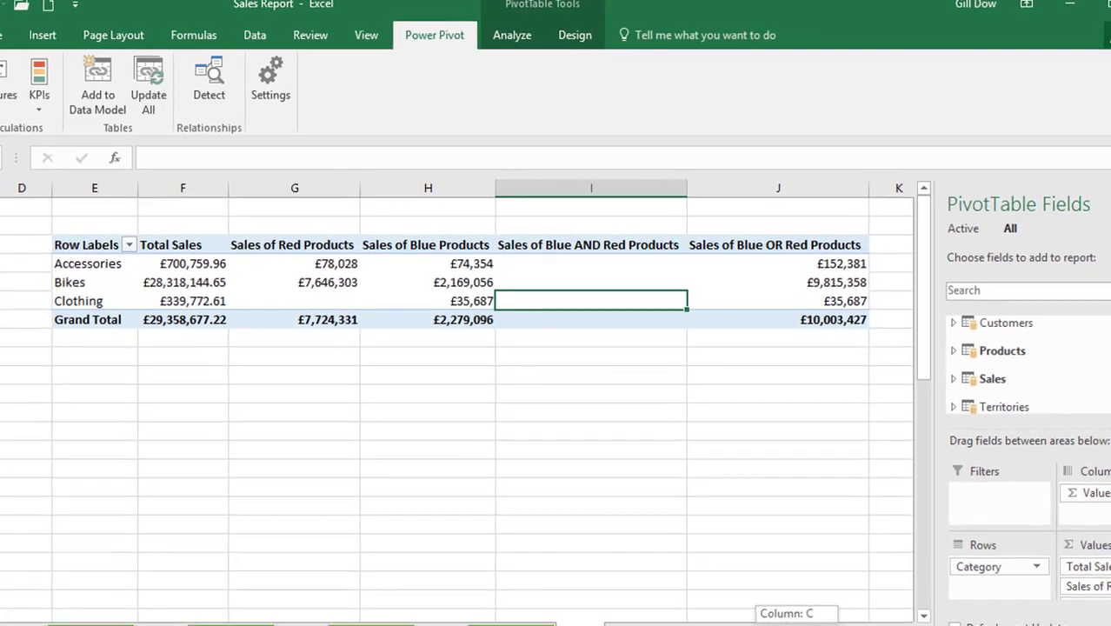